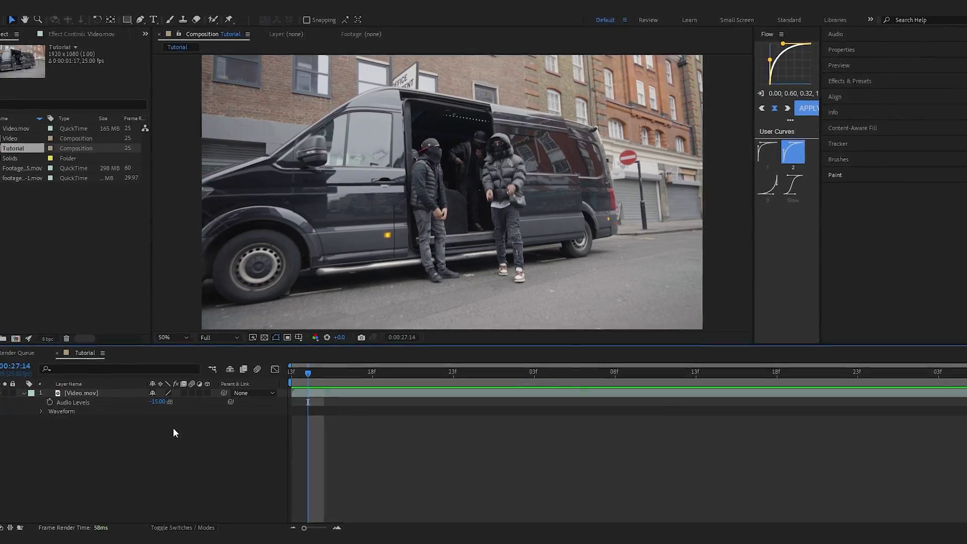
key(Page_Up)
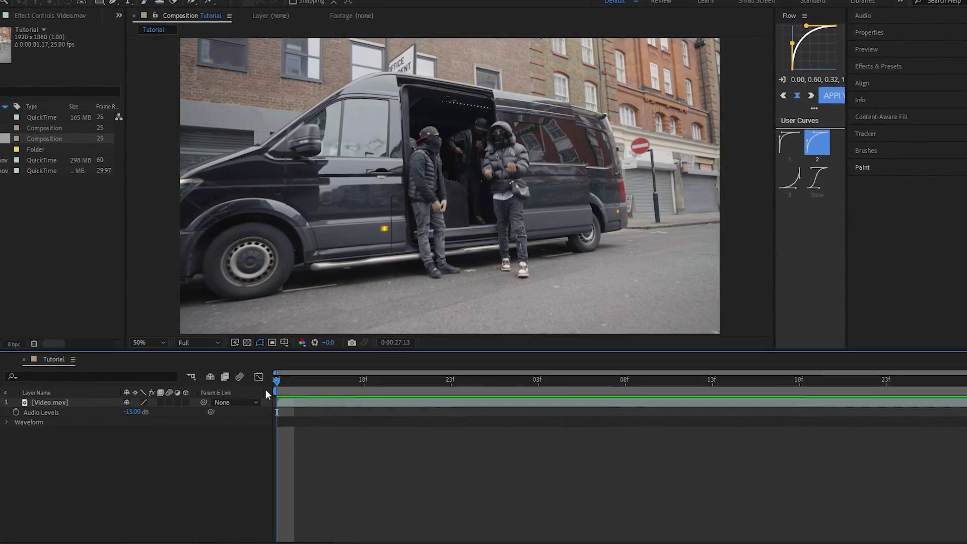
click(295, 390)
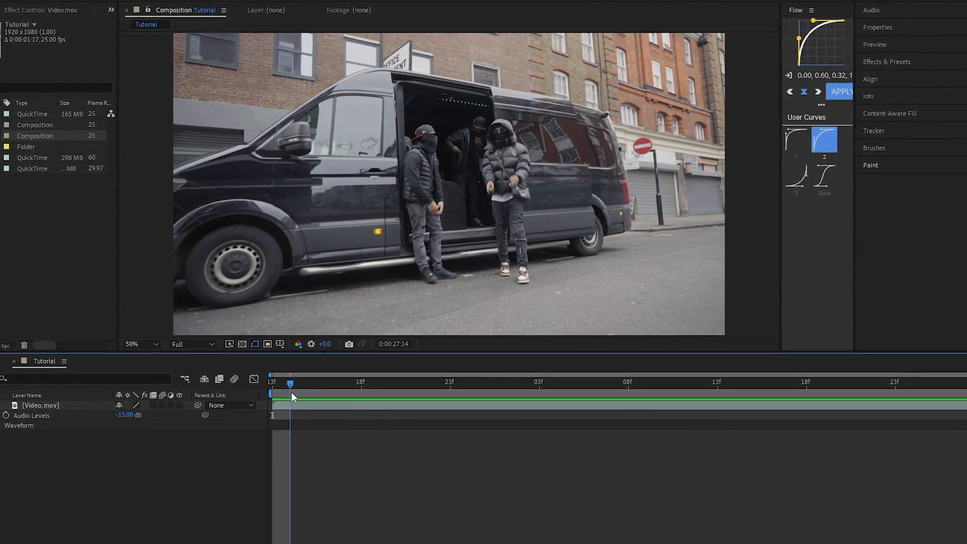
drag(291, 394, 306, 397)
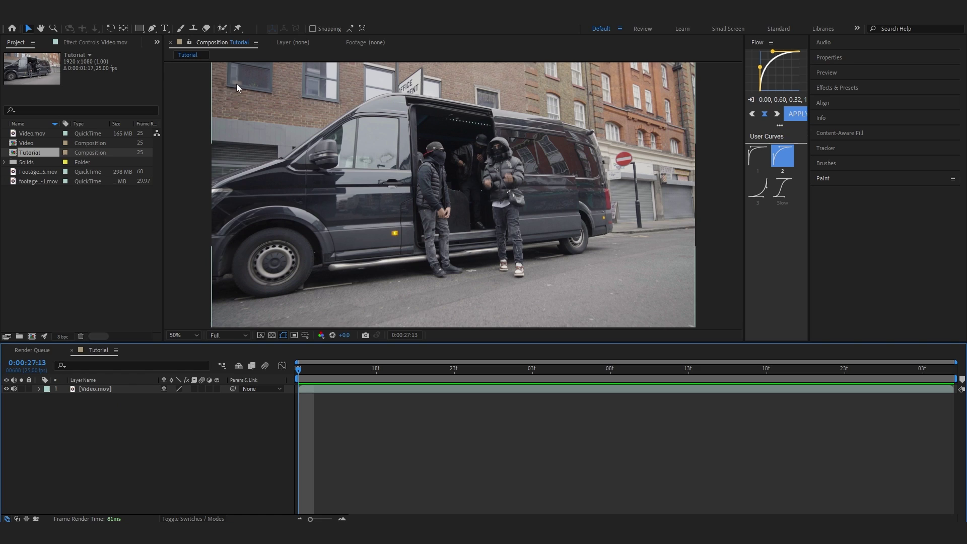
scroll(425, 140, down, 3)
scroll(436, 171, up, 3)
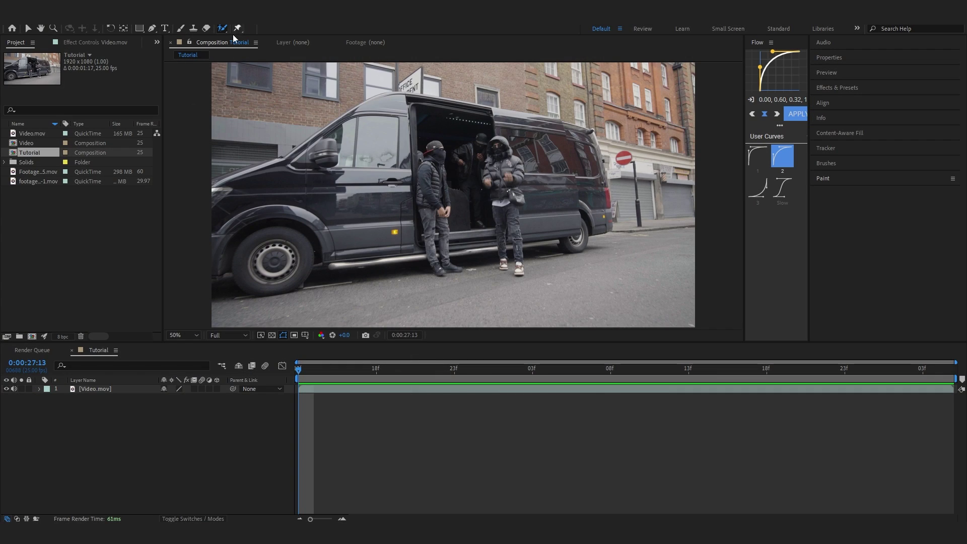
Open the Video.mov layer for Roto Brush painting and look over the van and the people on the first frame
double_click(343, 202)
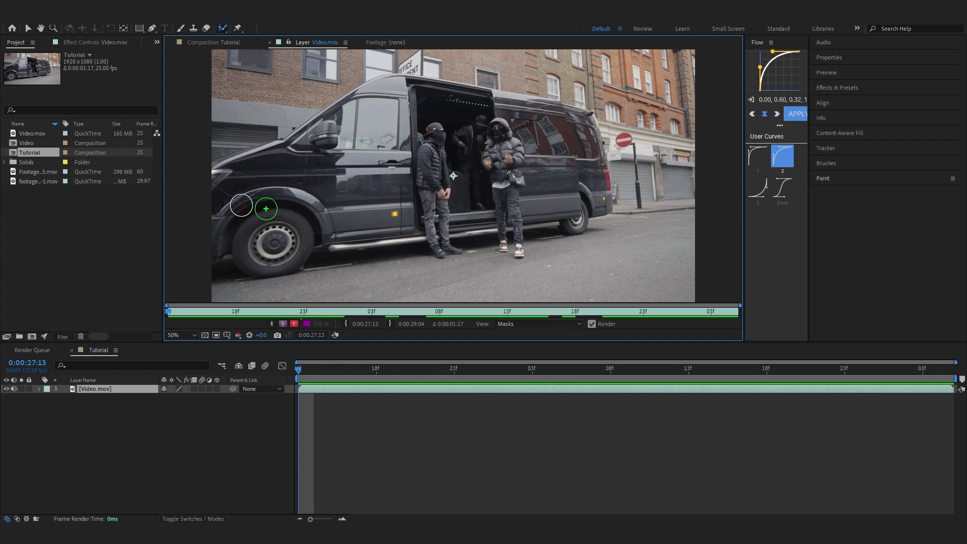
key(h)
mouse_move(324, 197)
mouse_down()
mouse_move(389, 198)
mouse_move(363, 217)
mouse_move(342, 206)
mouse_up()
key(alt+w)
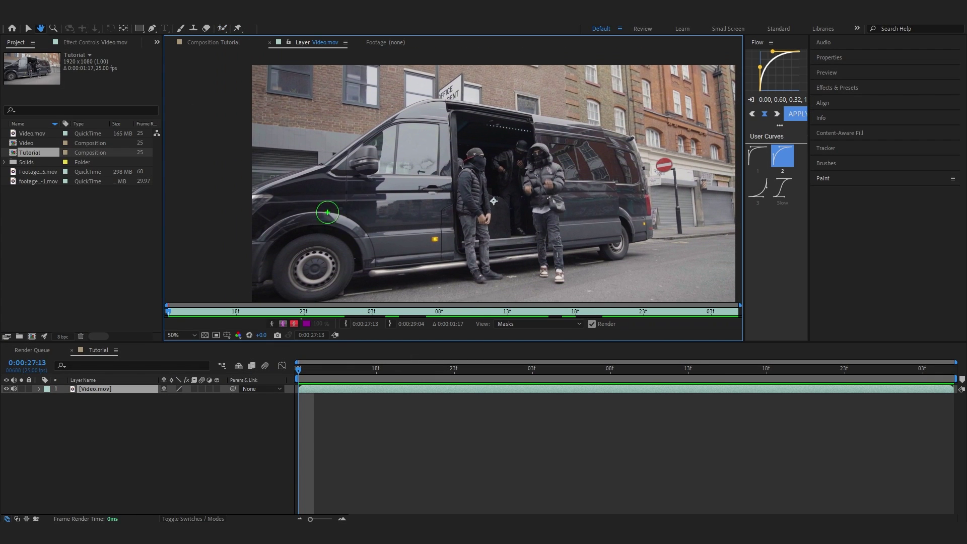
drag(265, 233, 260, 217)
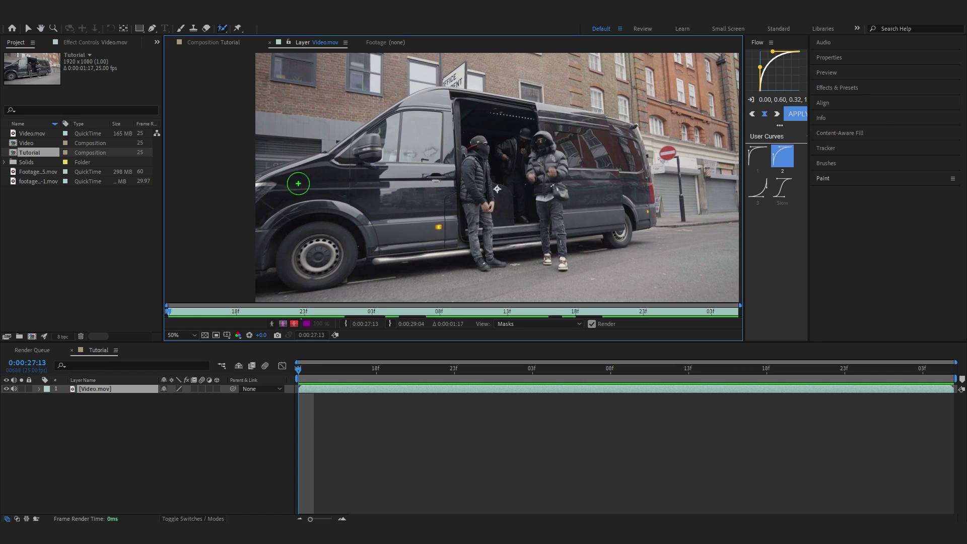
drag(433, 190, 352, 192)
scroll(373, 190, up, 1)
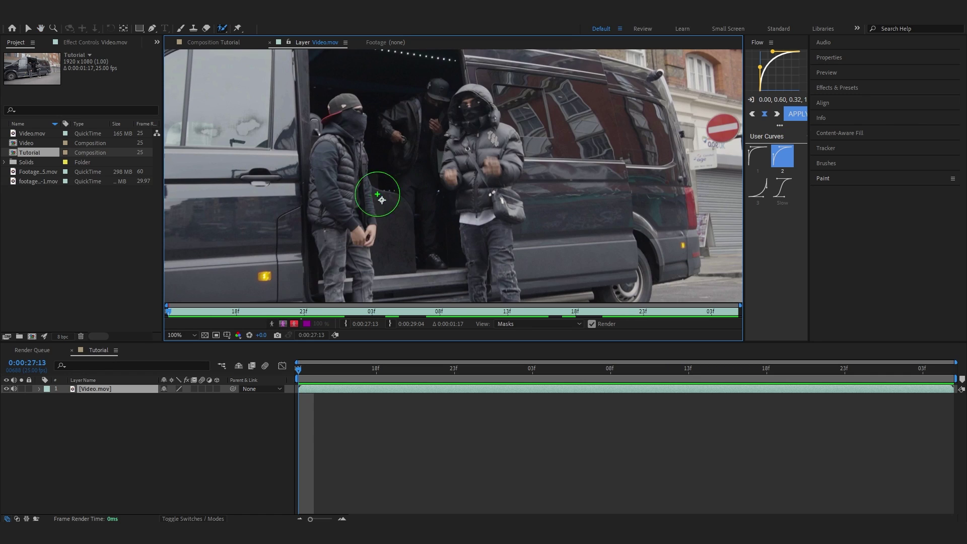
drag(508, 237, 540, 205)
drag(608, 182, 386, 142)
mouse_move(537, 167)
mouse_down()
mouse_move(386, 181)
mouse_move(393, 155)
mouse_up()
scroll(404, 202, down, 4)
scroll(443, 217, up, 2)
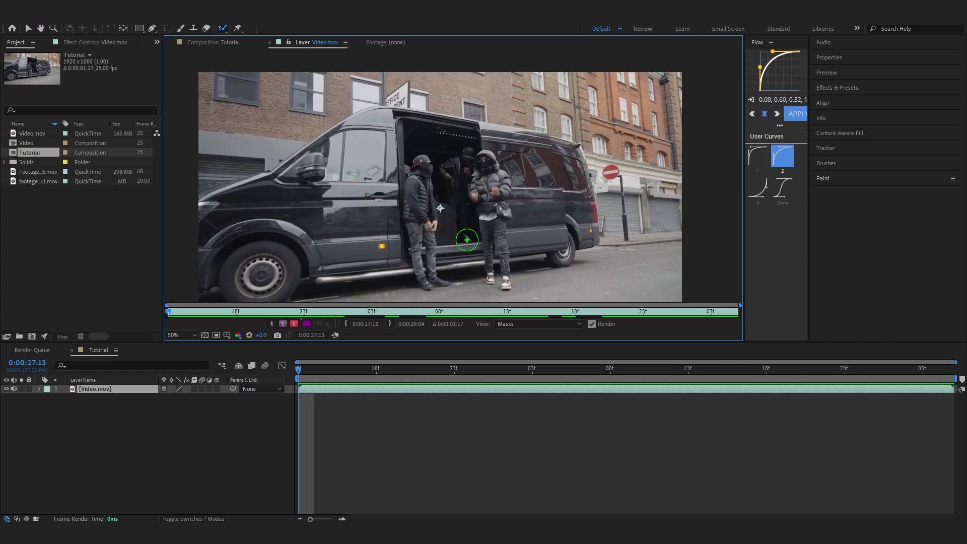
Paint Roto Brush strokes so the van, the people and the road are foreground, excluding the wall above the van's hood
drag(526, 293, 419, 306)
drag(261, 317, 442, 254)
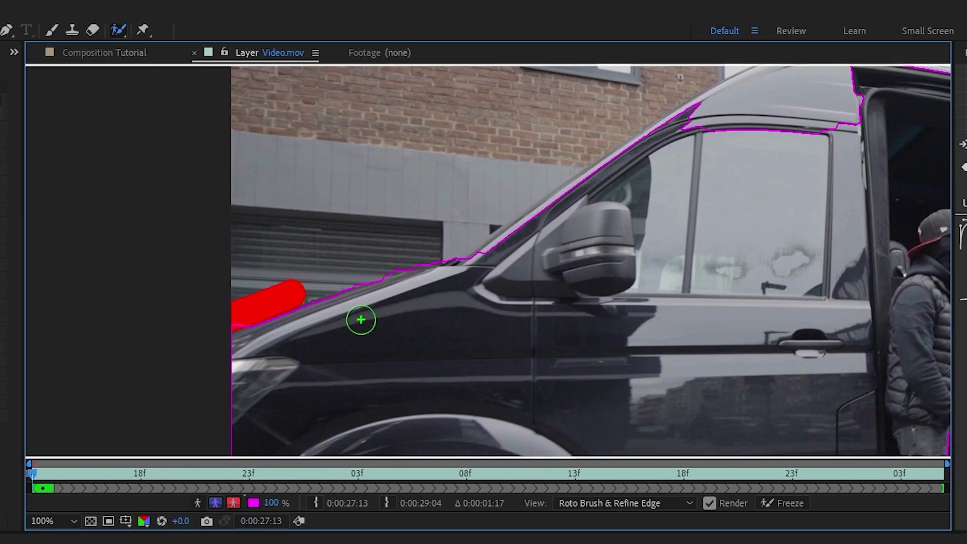
mouse_move(437, 295)
mouse_down()
mouse_move(308, 326)
mouse_move(272, 351)
mouse_up()
alt+click(185, 319)
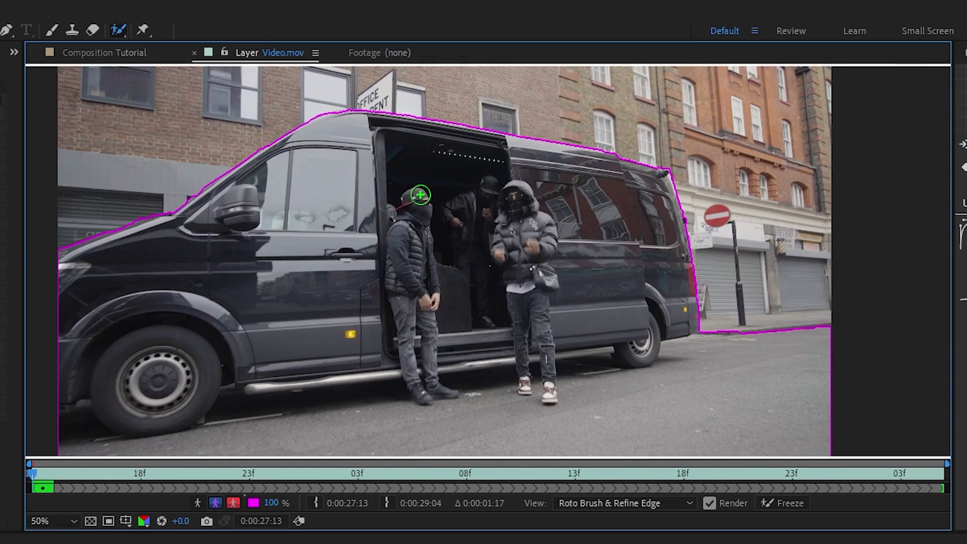
scroll(393, 176, up, 2)
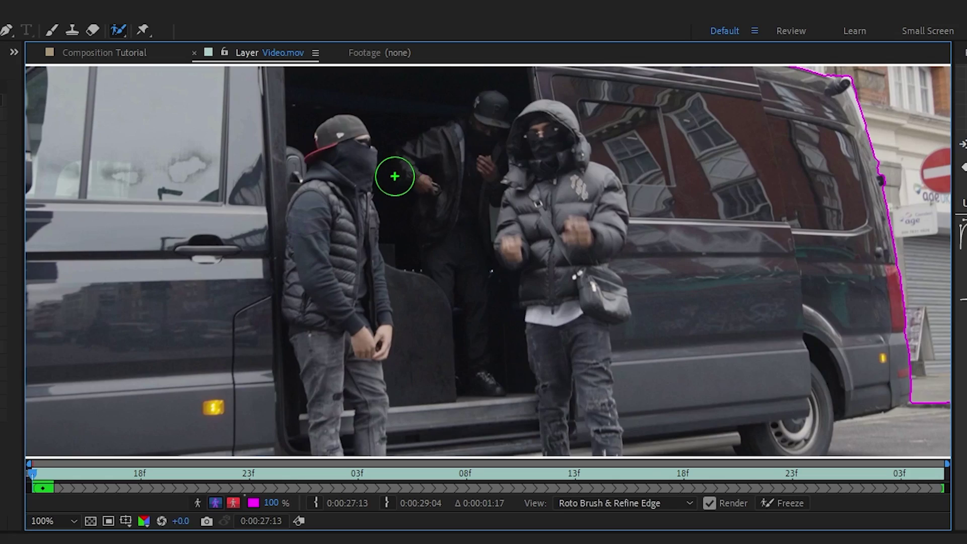
scroll(394, 176, down, 2)
drag(638, 295, 587, 274)
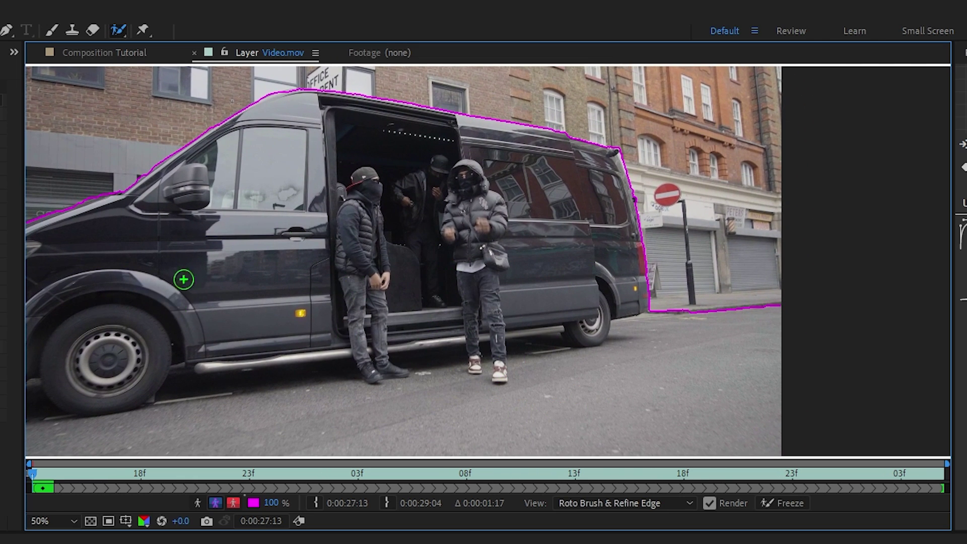
drag(433, 213, 433, 232)
Propagate the Roto Brush selection through the whole clip to 0:00:29:04, freeze it and preview the cutout in the composition
drag(436, 368, 930, 418)
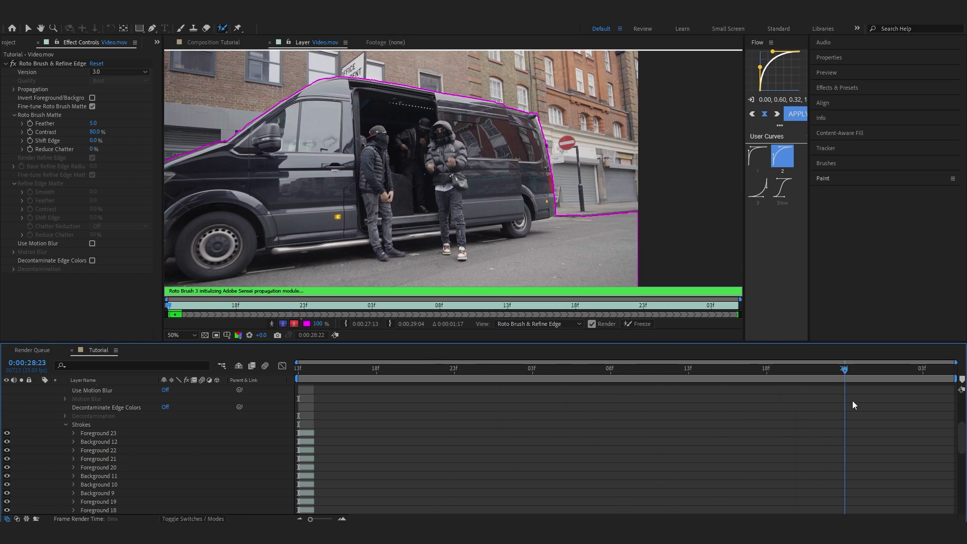
scroll(648, 408, up, 4)
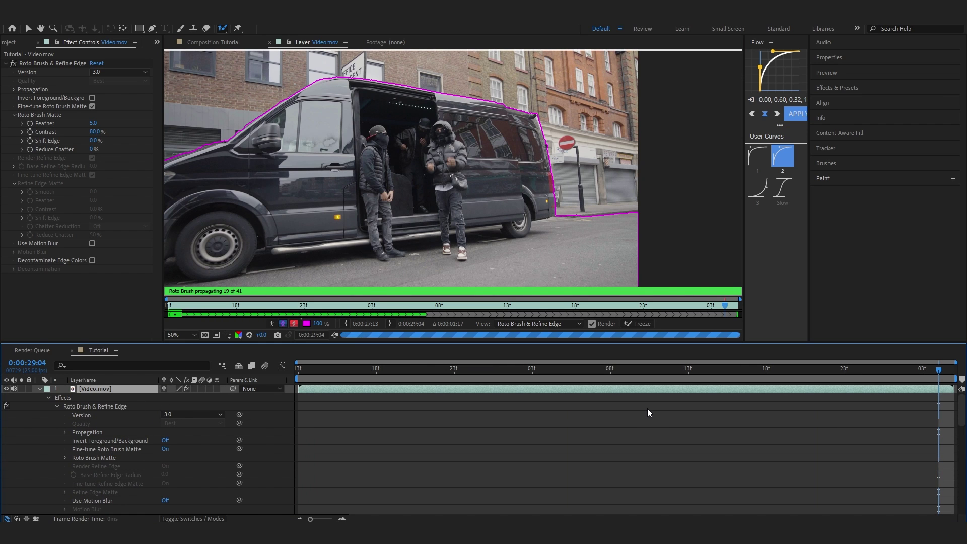
drag(891, 369, 844, 398)
click(636, 324)
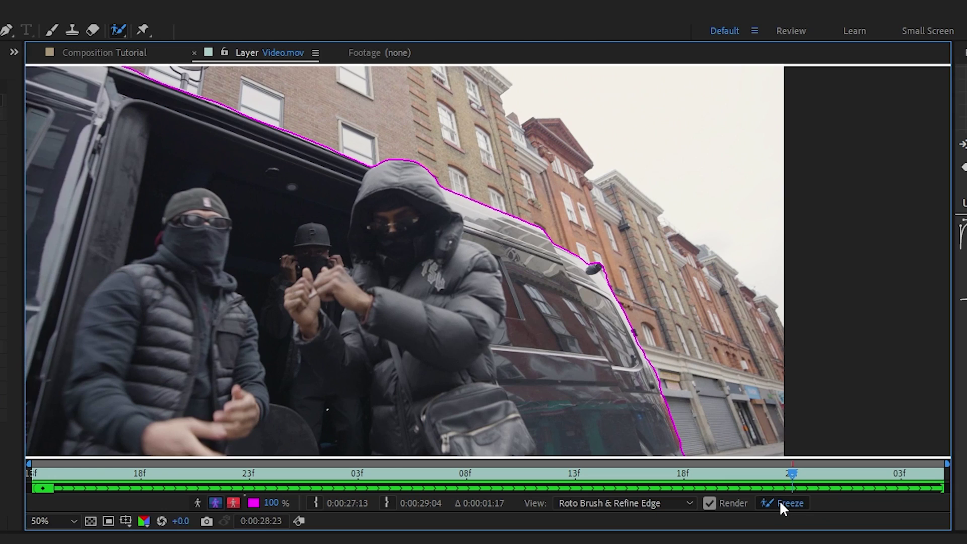
click(780, 503)
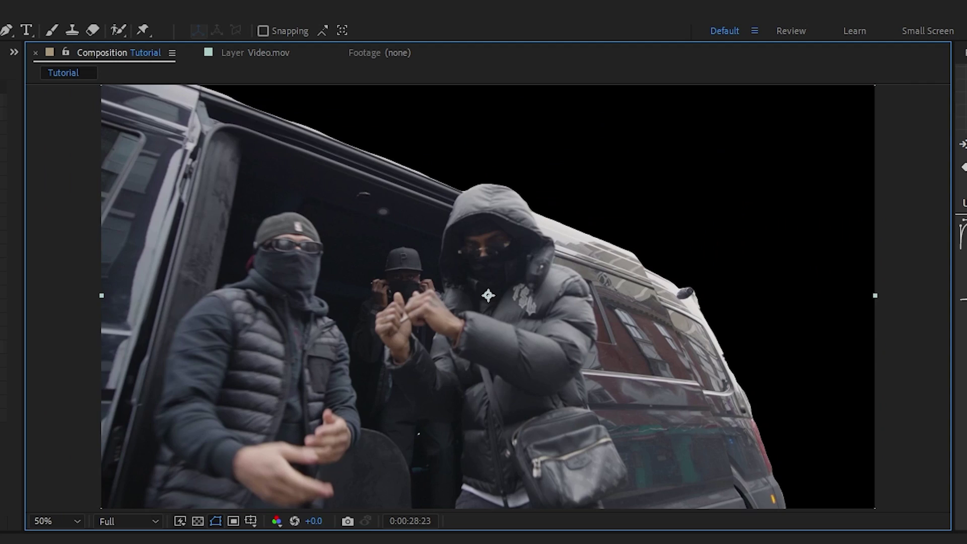
key(space)
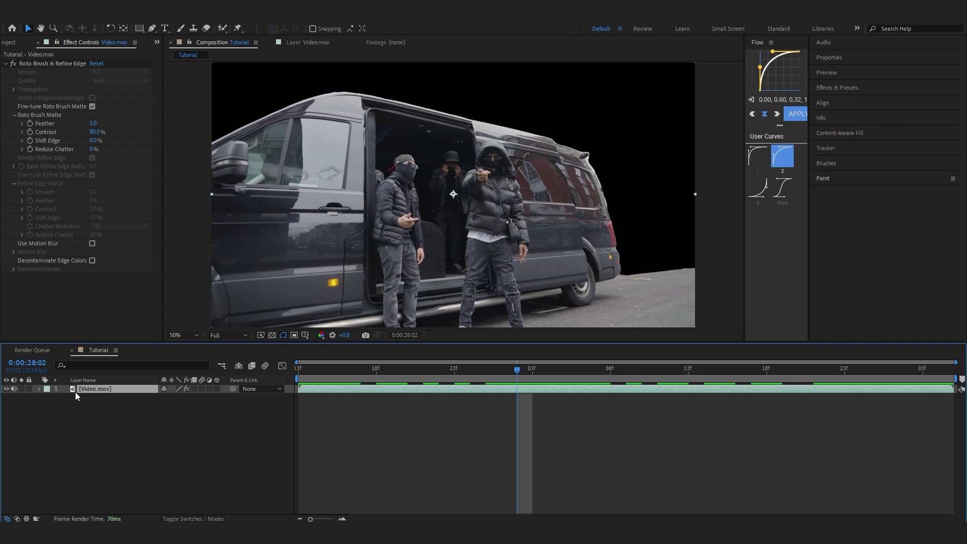
Duplicate the Video.mov layer and remove the Roto Brush & Refine Edge effect from the lower copy
key(ctrl+d)
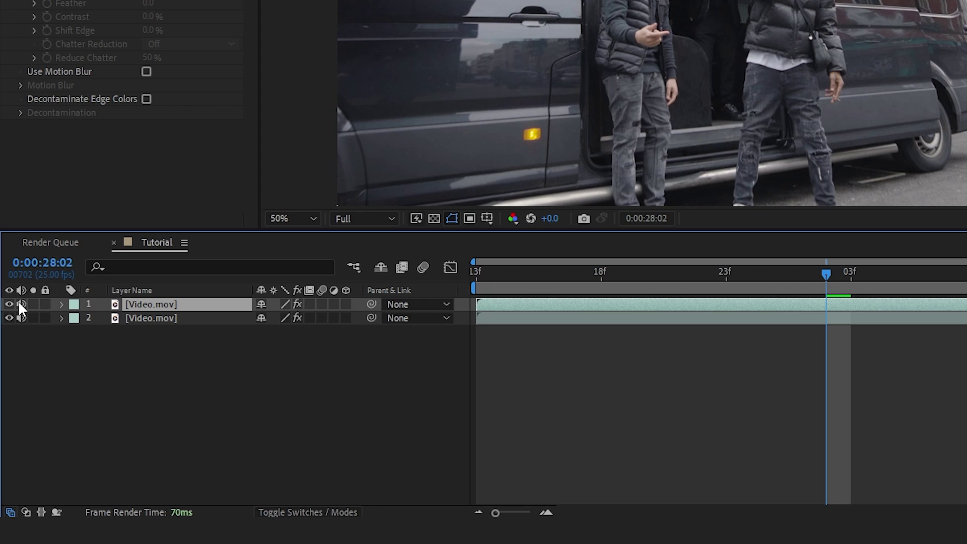
click(170, 318)
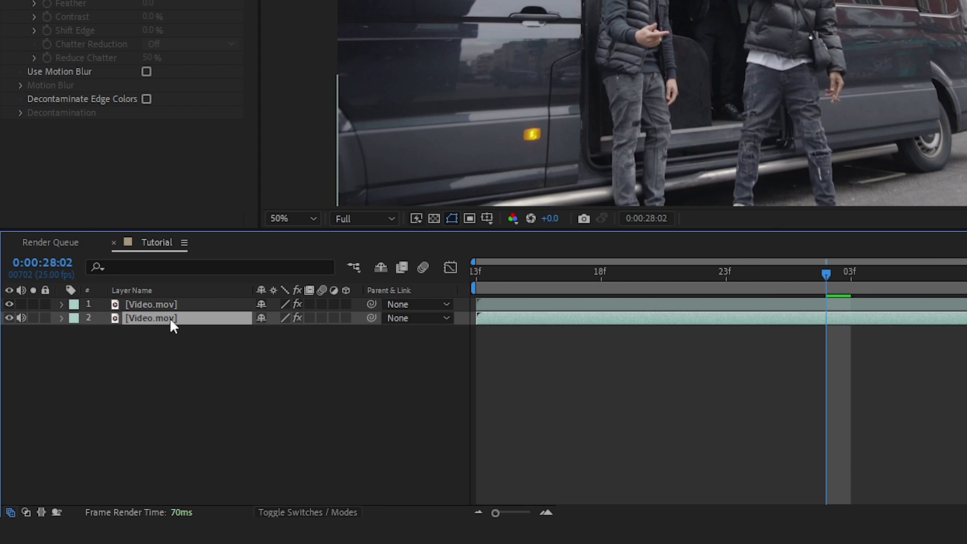
click(35, 91)
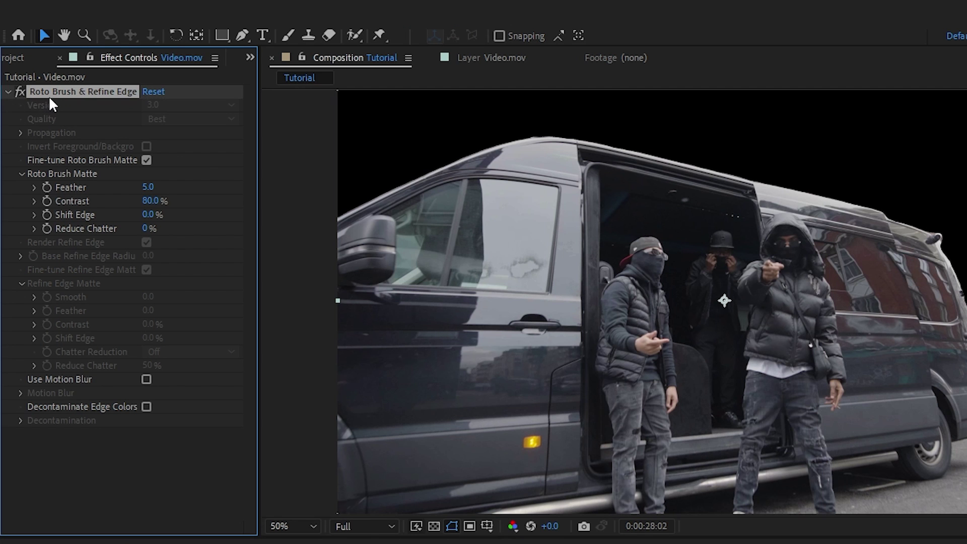
key(Delete)
click(471, 374)
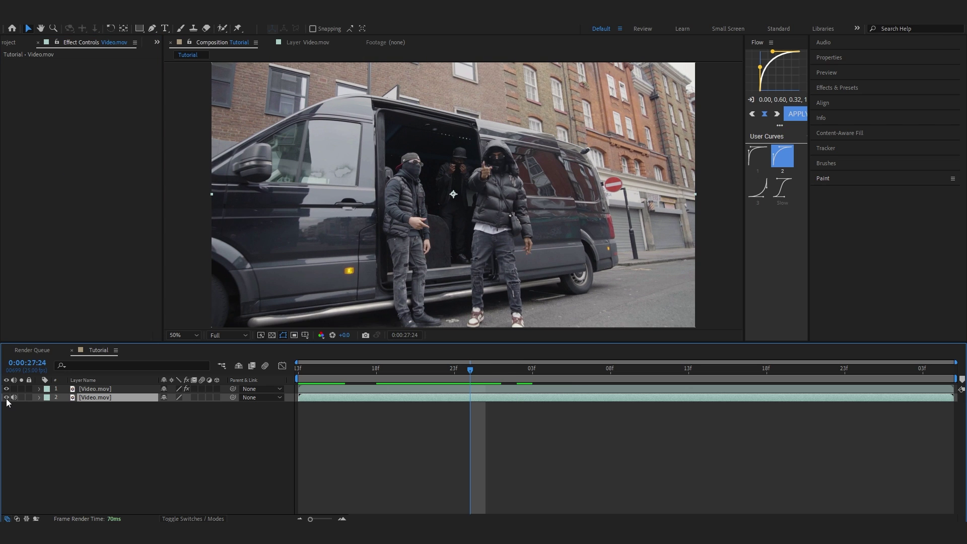
Check the cutout by hiding and showing the lower layer, and try adjusting the Roto Brush matte's Feather
click(7, 398)
click(7, 398)
click(6, 398)
click(7, 398)
key(ctrl+z)
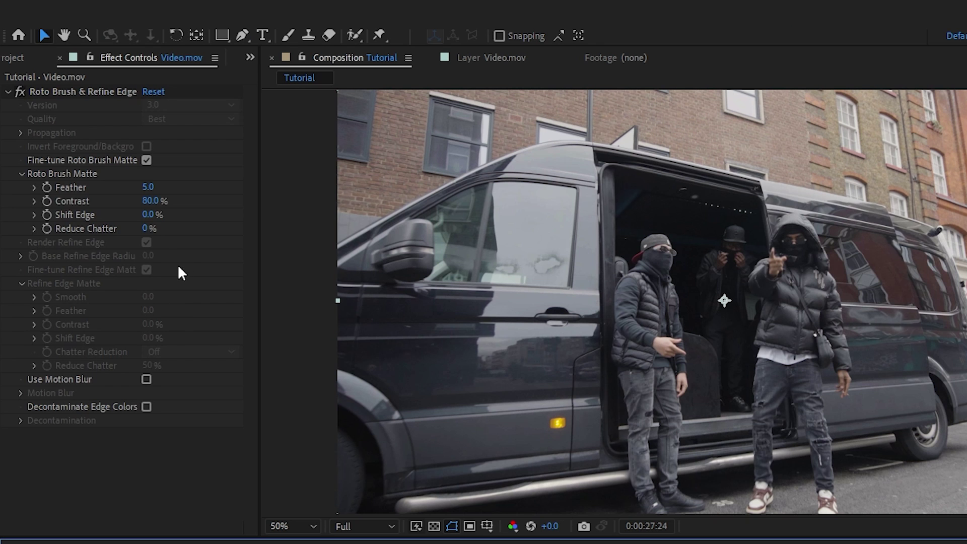
drag(148, 191, 168, 194)
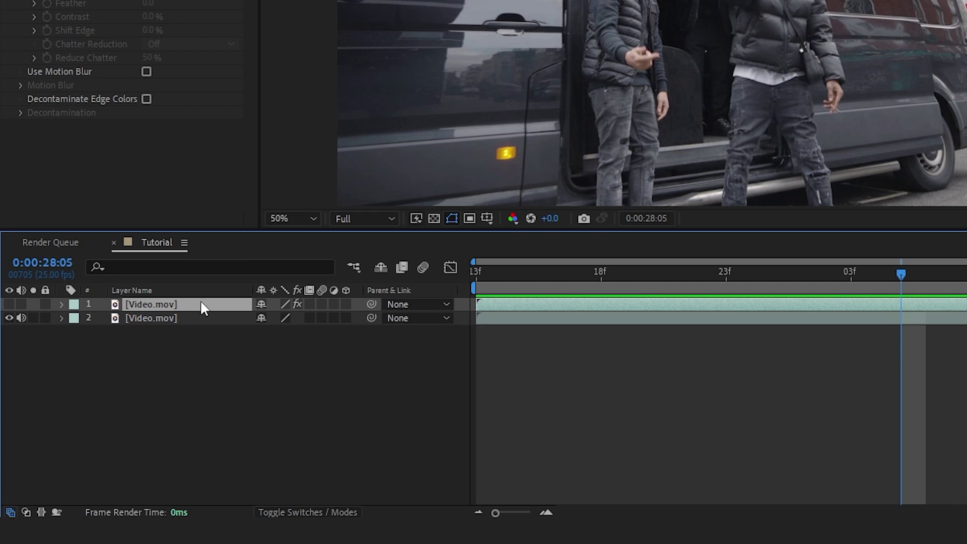
Rename the upper cutout layer ROTO and the lower full-footage layer BG
key(Return)
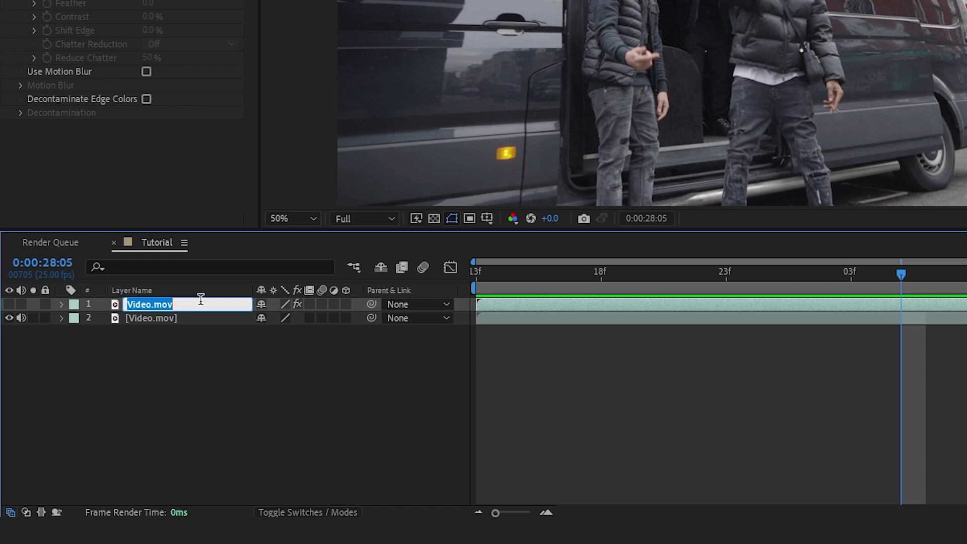
text(ROTO)
click(117, 396)
click(146, 320)
key(Return)
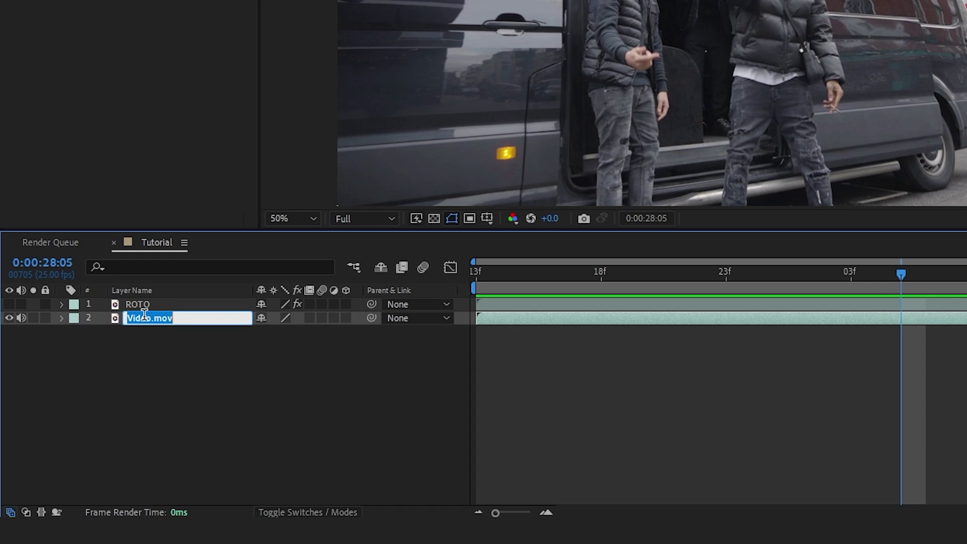
text(BG)
key(Return)
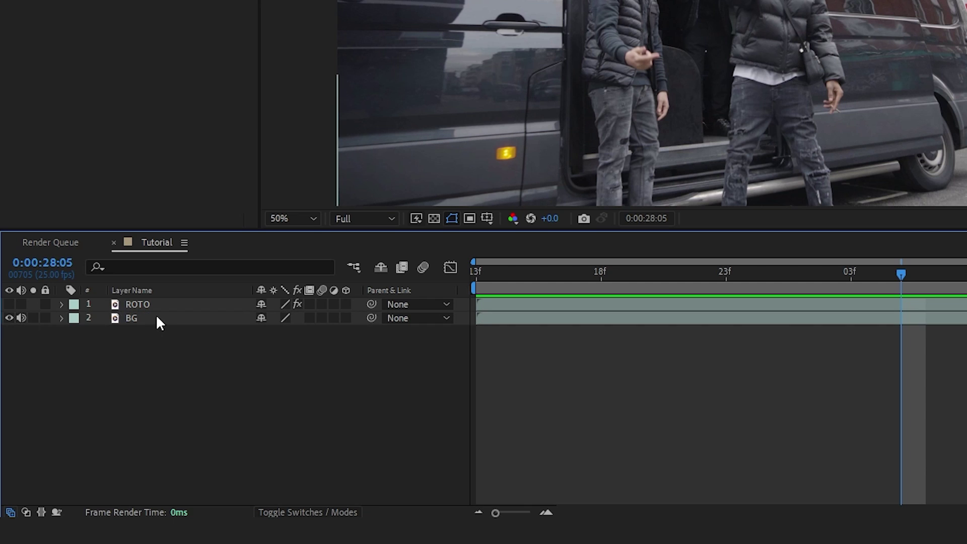
Run 3D camera tracking on the BG layer and expand the tracker's Advanced settings
key(Page_Down)
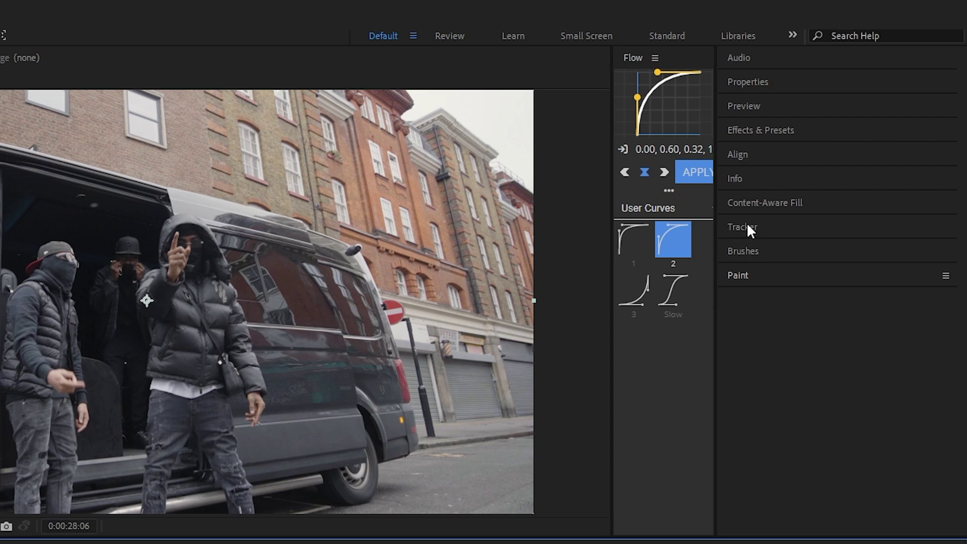
click(748, 228)
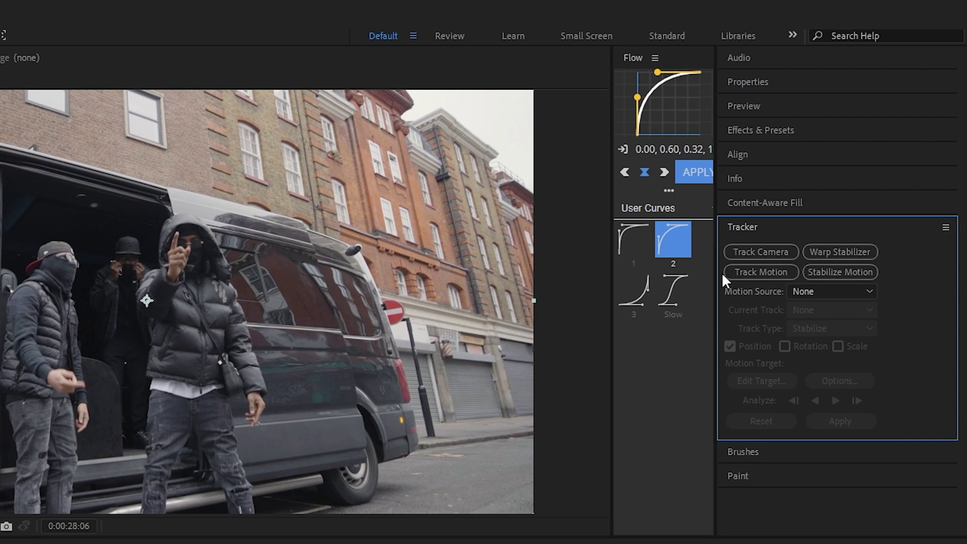
click(766, 252)
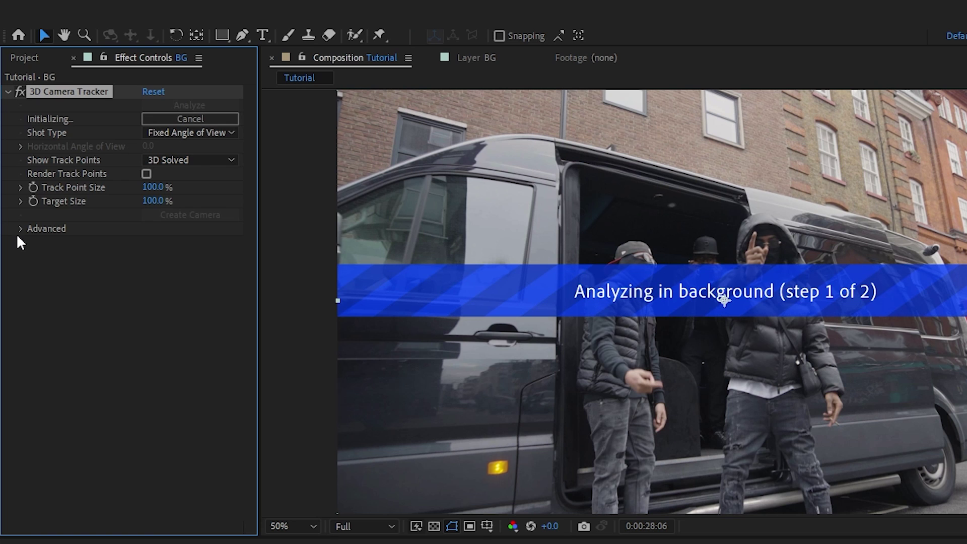
click(21, 229)
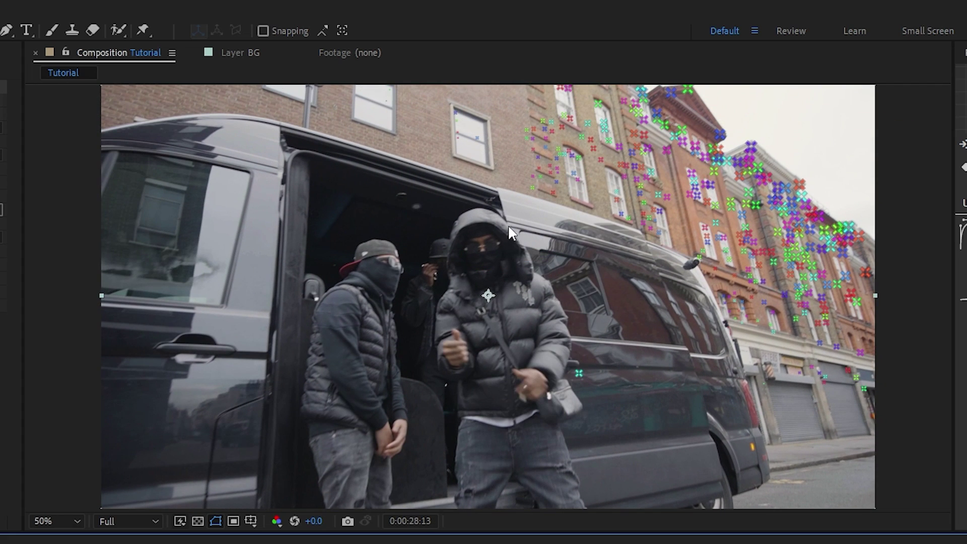
Create a solid and camera from track points on the brick building behind the van, and preview the tracked solid
right_click(542, 150)
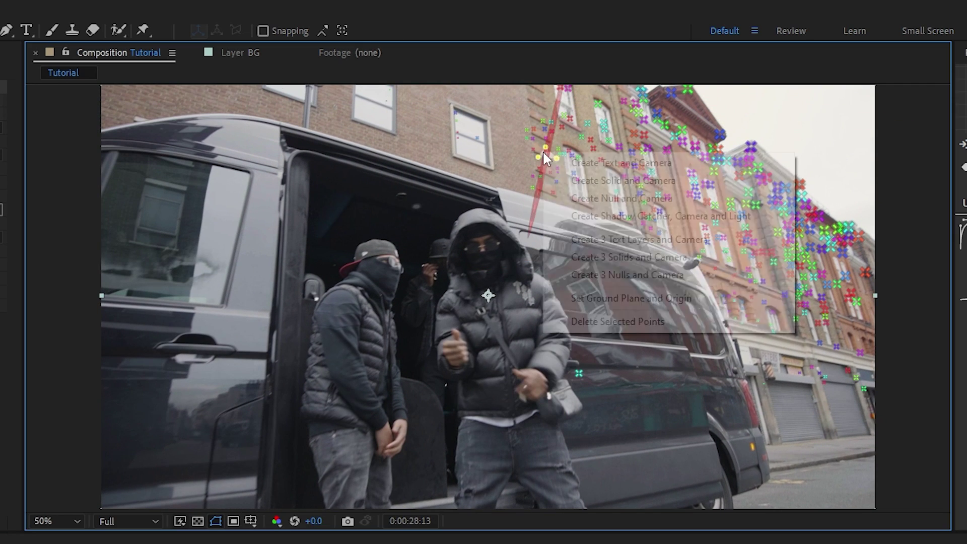
click(569, 180)
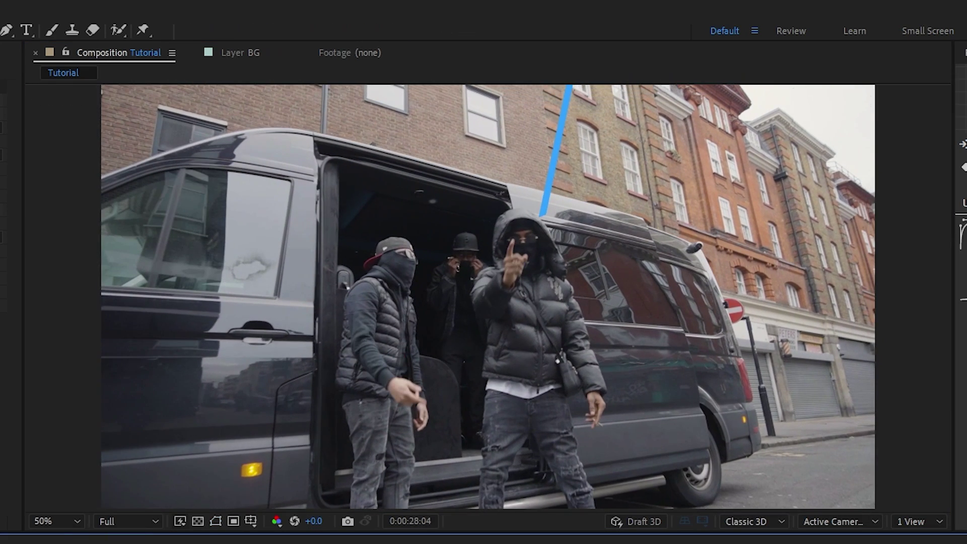
key(space)
drag(519, 121, 562, 130)
key(space)
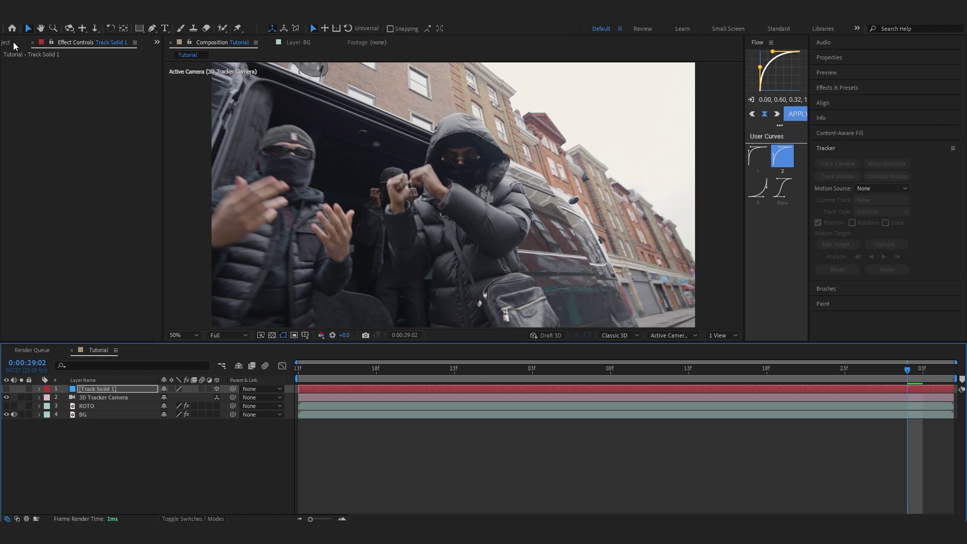
Open the meteor fly-by and explosion clips from the project in the footage viewer and scrub through the explosion
click(14, 45)
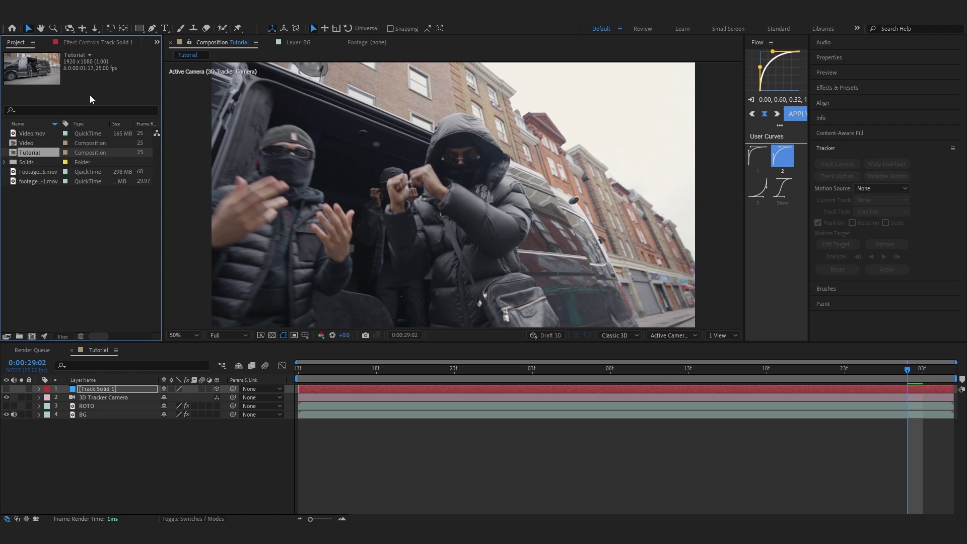
double_click(32, 181)
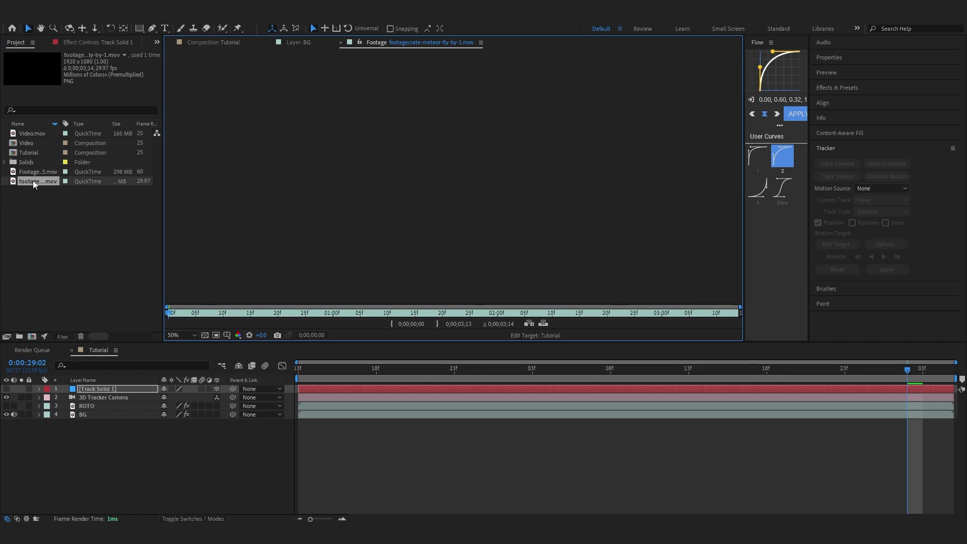
double_click(29, 171)
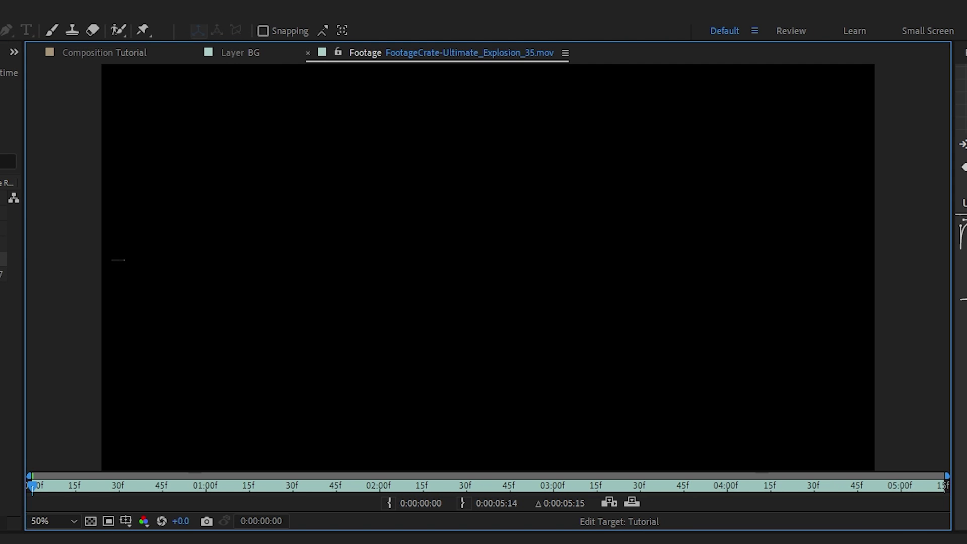
drag(62, 491, 468, 501)
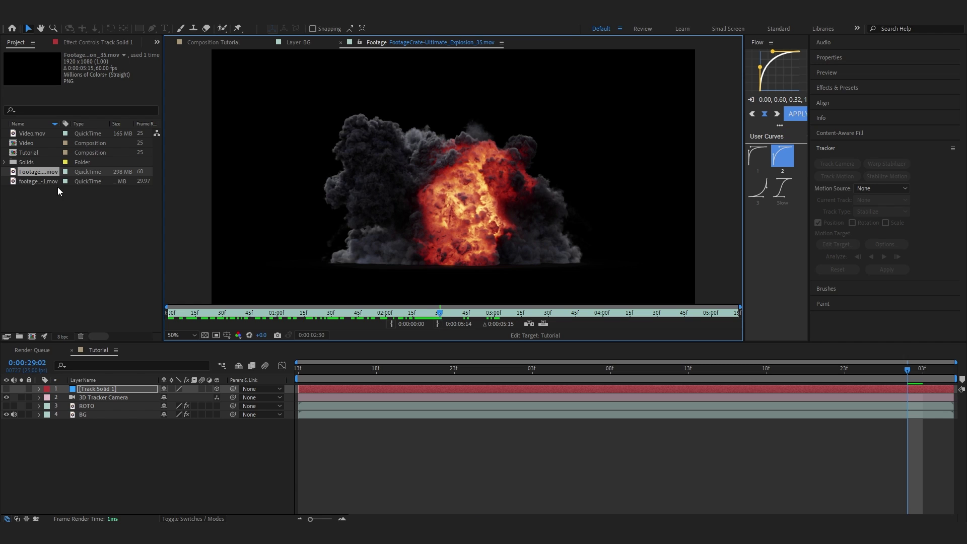
Add the Ultimate_Explosion_35 clip directly above the ROTO layer, make it a 3D layer and preview it in the composition
drag(32, 171, 339, 409)
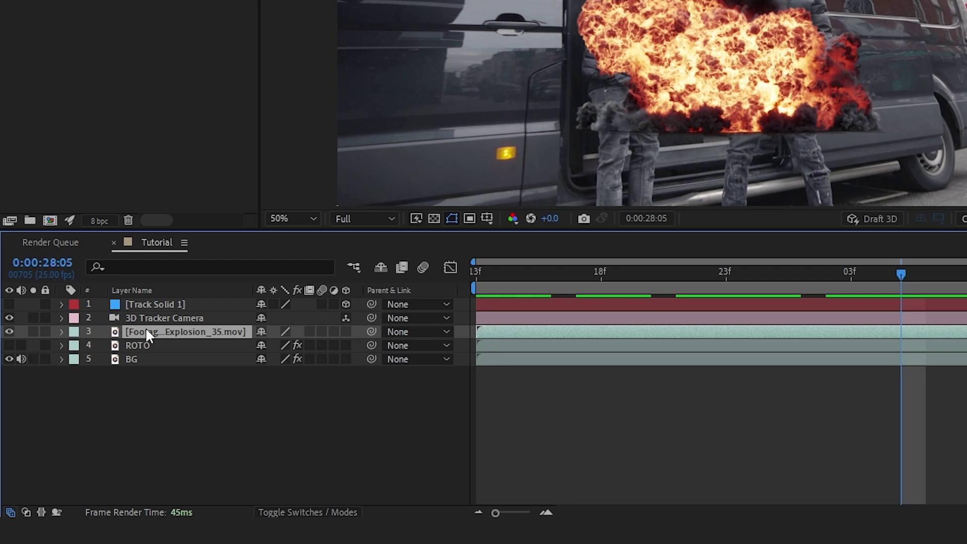
click(344, 331)
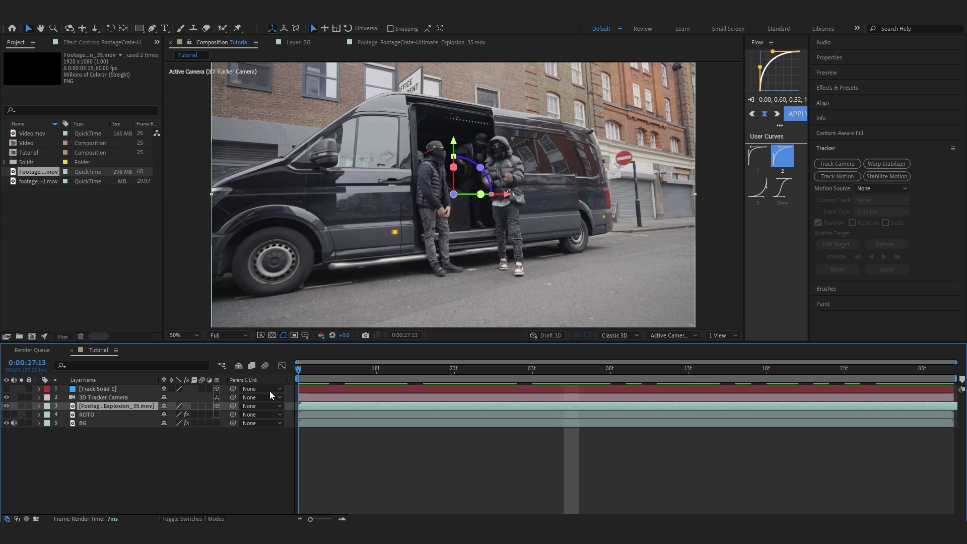
key(space)
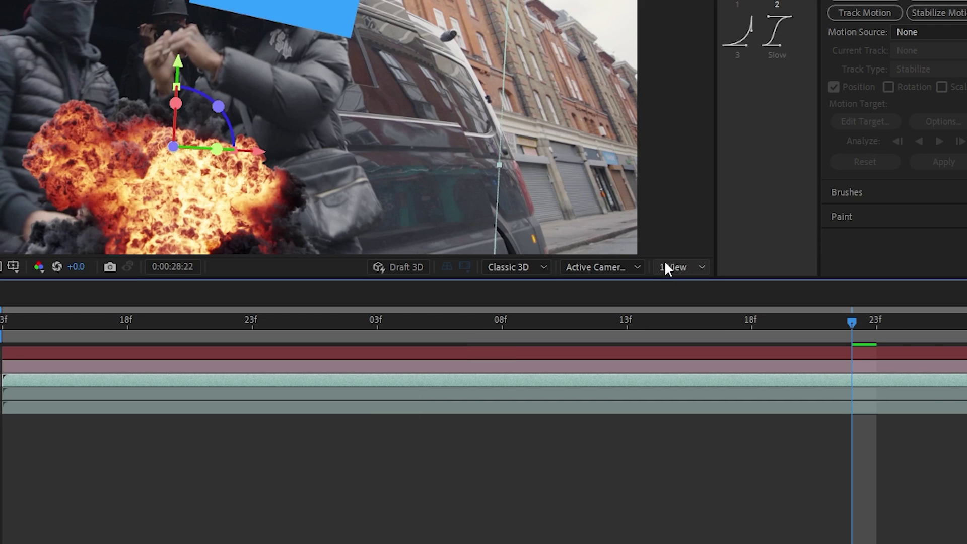
Set the layout to 2 Views and, in Custom View 1, move the explosion back in depth beside the tracked solid and slightly upward
click(676, 269)
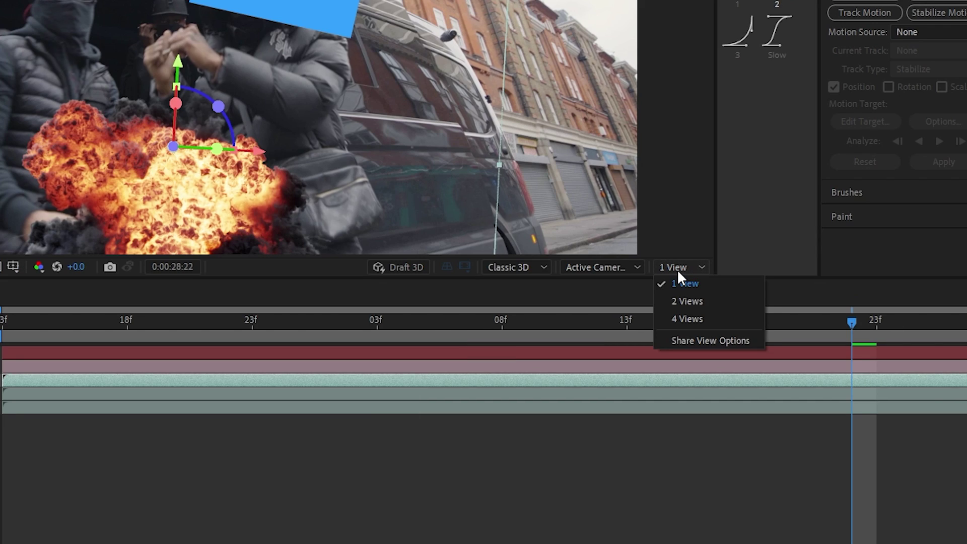
click(689, 301)
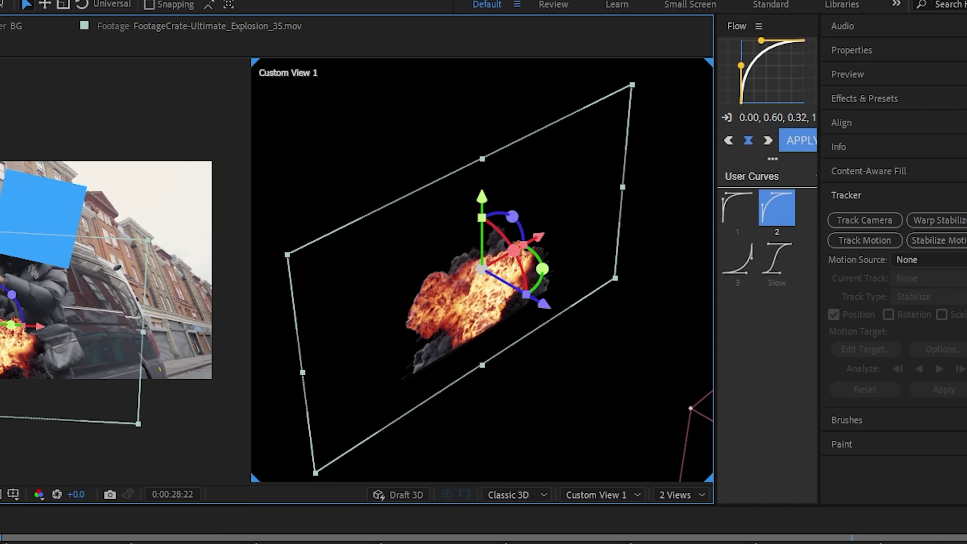
key(1)
drag(408, 339, 273, 252)
key(3)
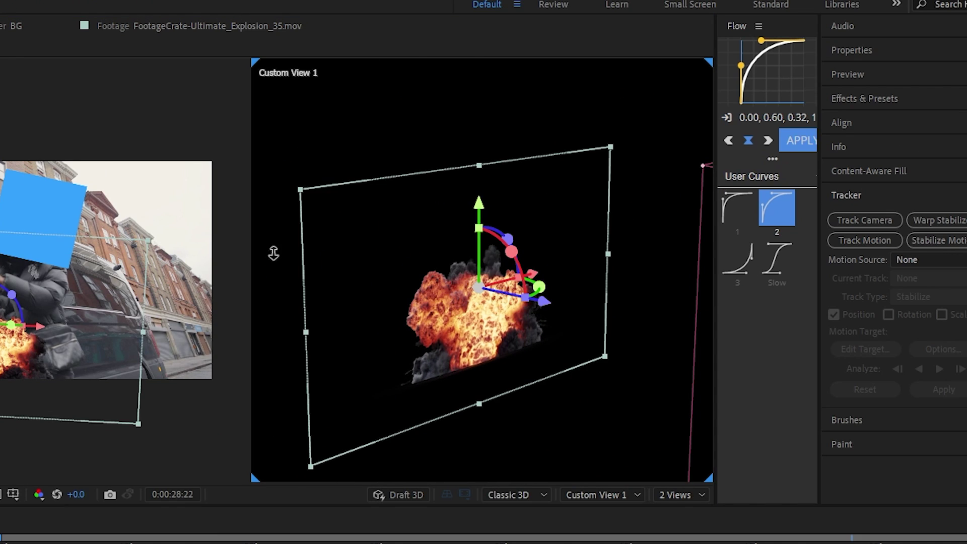
drag(302, 284, 302, 498)
drag(478, 212, 460, 542)
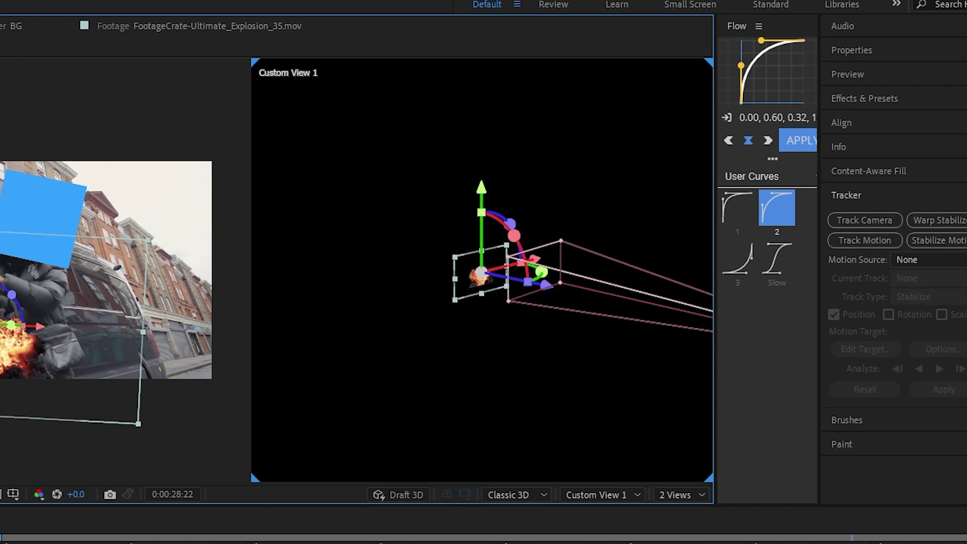
key(2)
drag(311, 271, 407, 334)
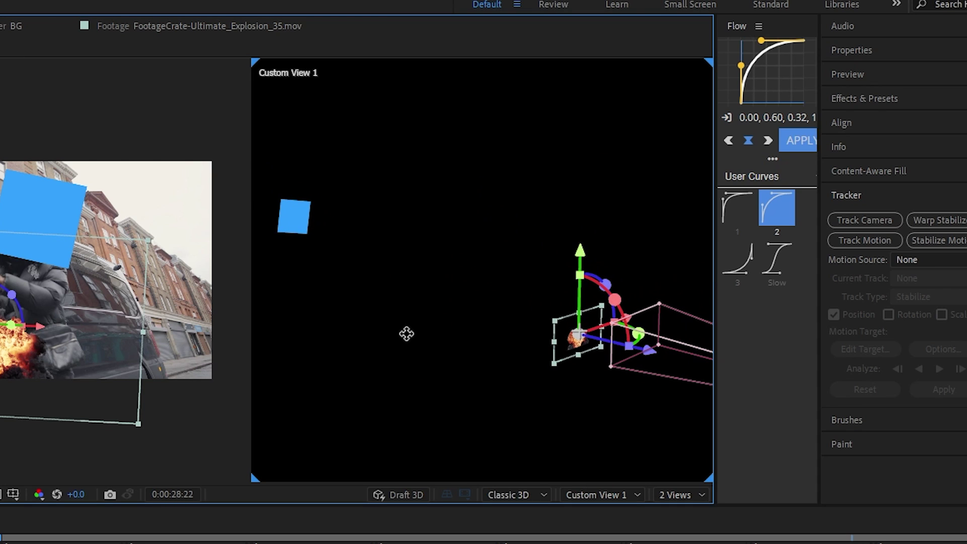
drag(641, 351, 337, 278)
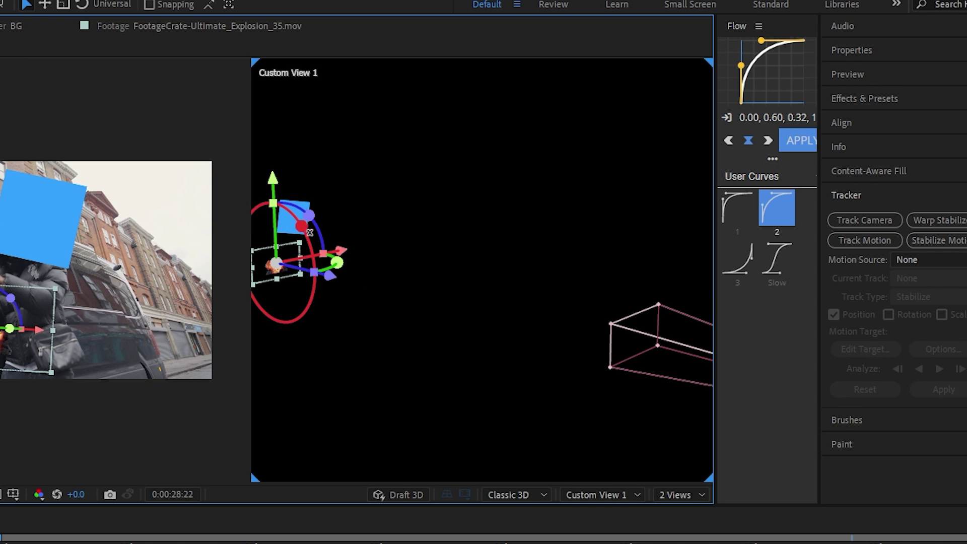
drag(274, 187, 268, 173)
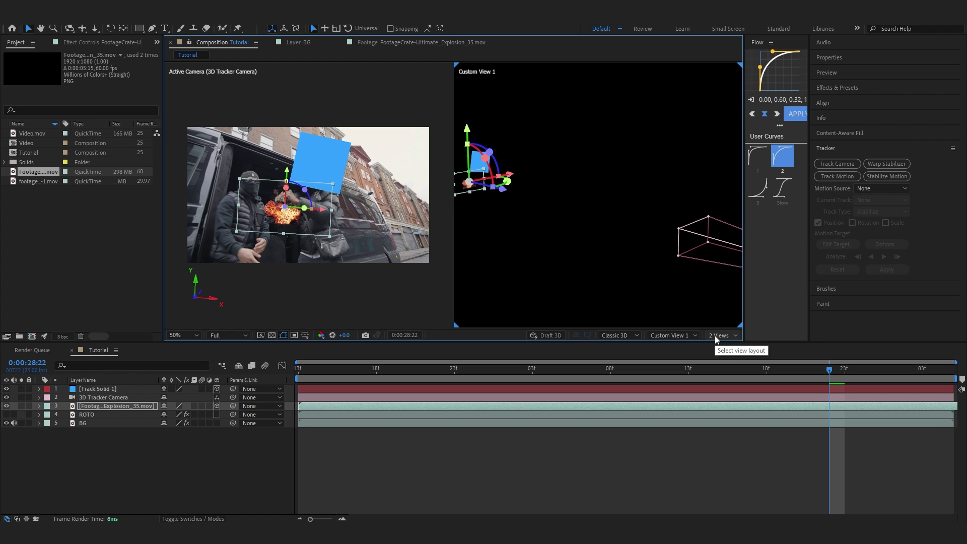
Return the layout to 1 View and scale the explosion layer to 460 percent
click(714, 335)
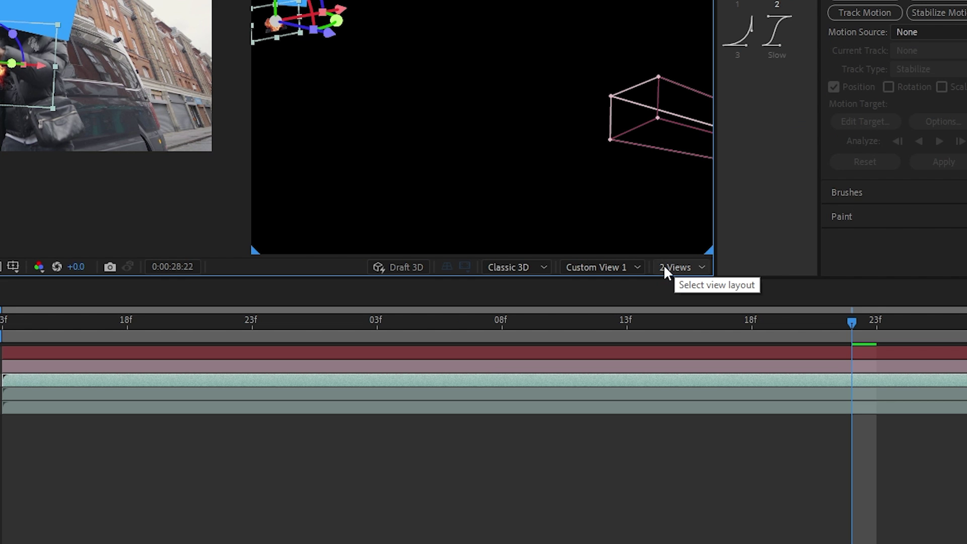
click(715, 335)
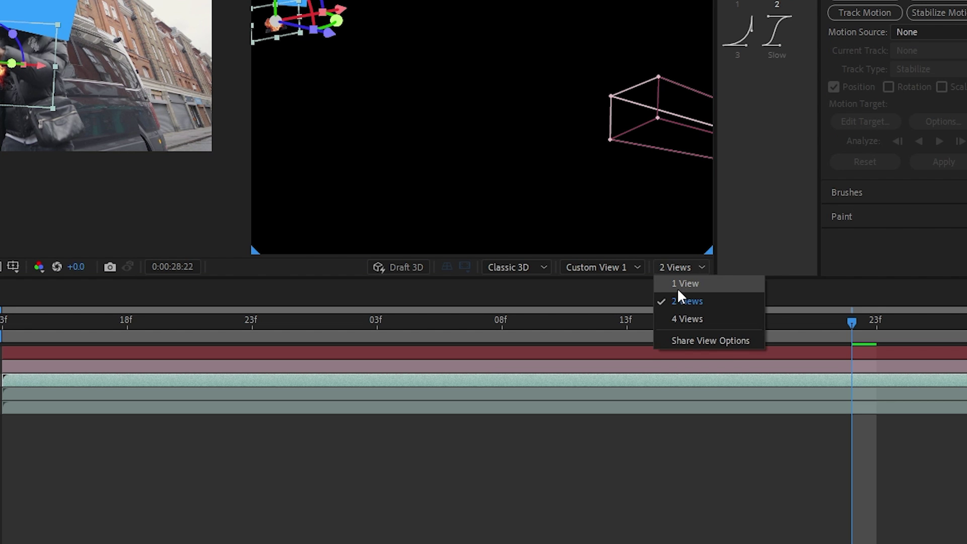
click(685, 284)
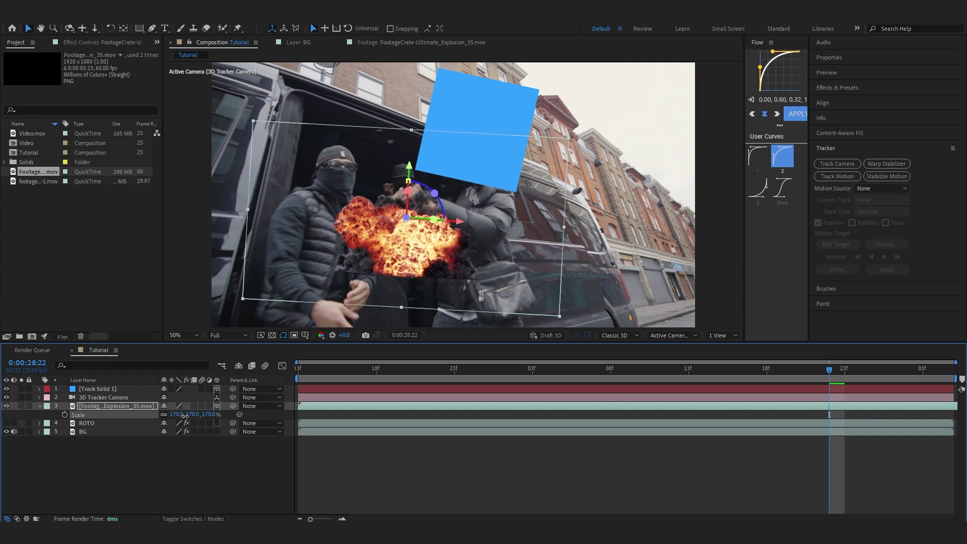
drag(179, 408, 290, 409)
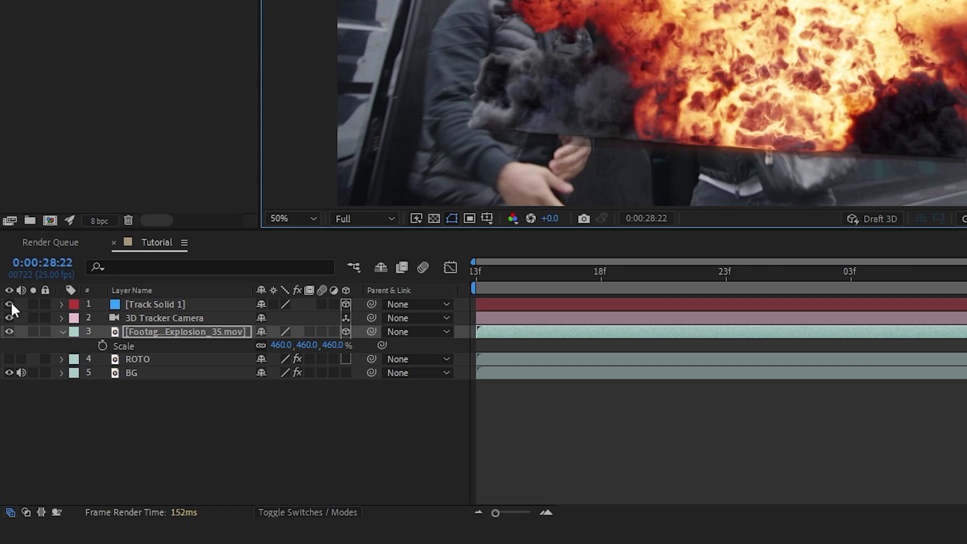
Step back through earlier frames to check the explosion's tracking and delete the Track Solid 1 layer
key(Page_Up)
key(Page_Up)
key(Page_Up)
key(Page_Up)
key(Page_Up)
key(Page_Up)
key(Page_Up)
key(Page_Up)
key(Page_Up)
key(Page_Up)
key(Page_Up)
key(Page_Up)
key(Page_Up)
key(Page_Up)
key(Page_Up)
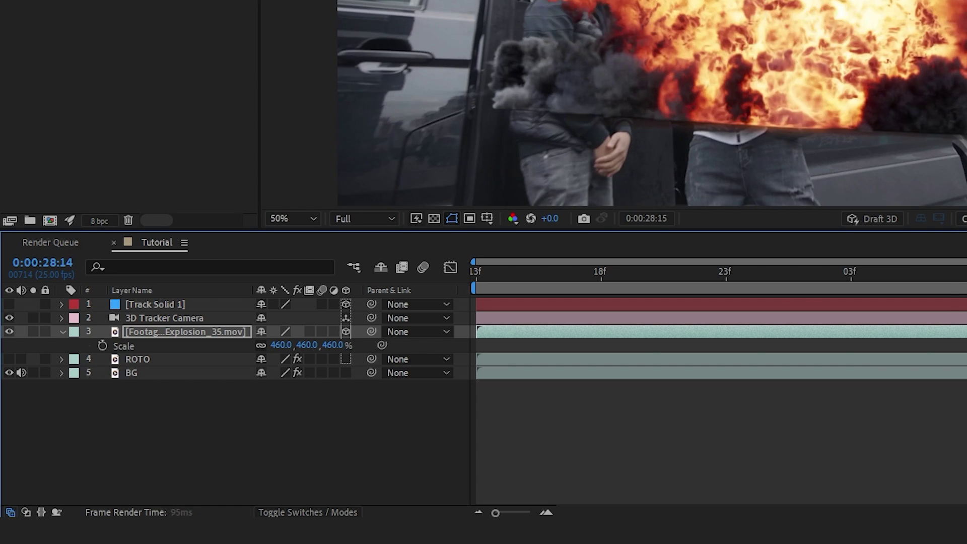
click(187, 303)
key(Delete)
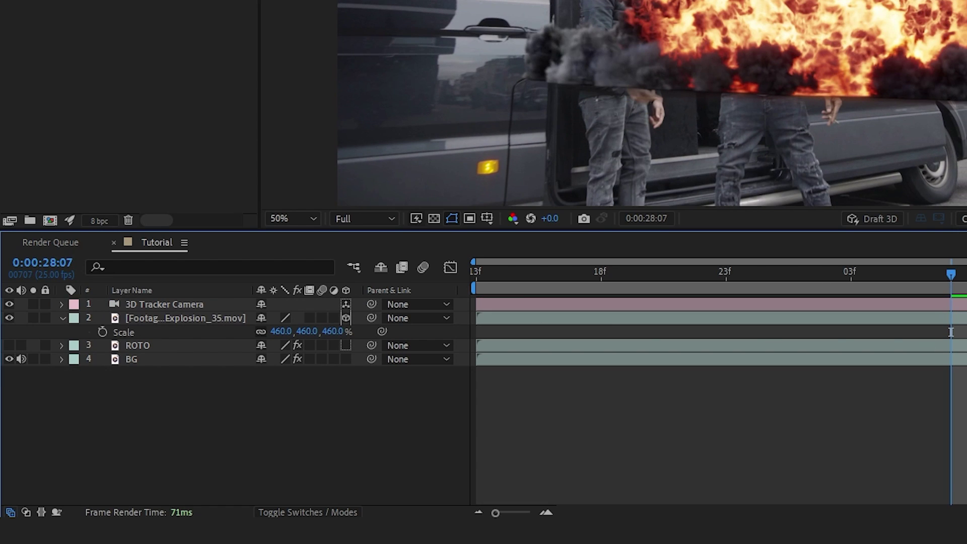
At 0:00:28:18, rotate the explosion about -9° around Z, then raise it and scale it to 583 percent
key(Page_Down)
key(Page_Down)
key(Page_Down)
key(Page_Down)
key(Page_Down)
key(Page_Down)
key(Page_Down)
key(Page_Down)
key(Page_Down)
key(Page_Down)
key(Page_Down)
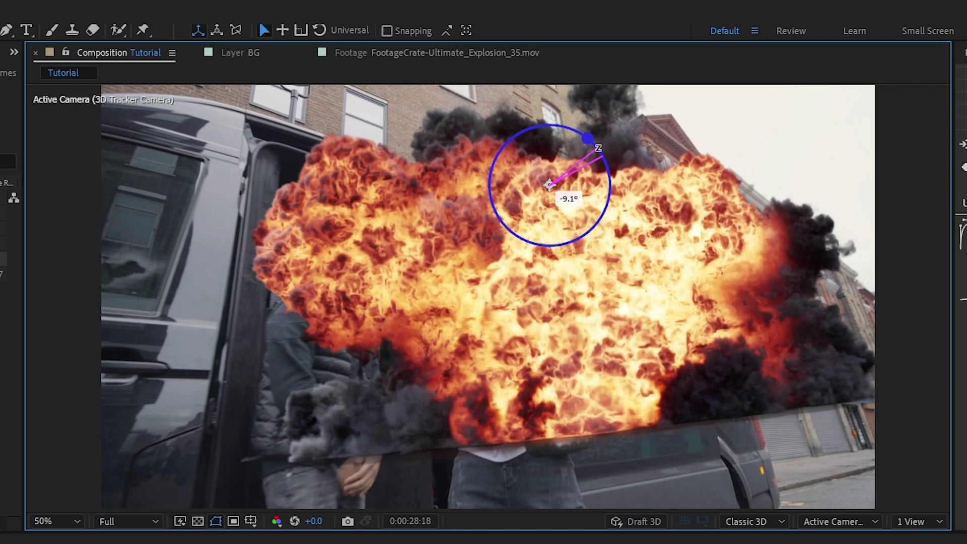
drag(549, 184, 554, 191)
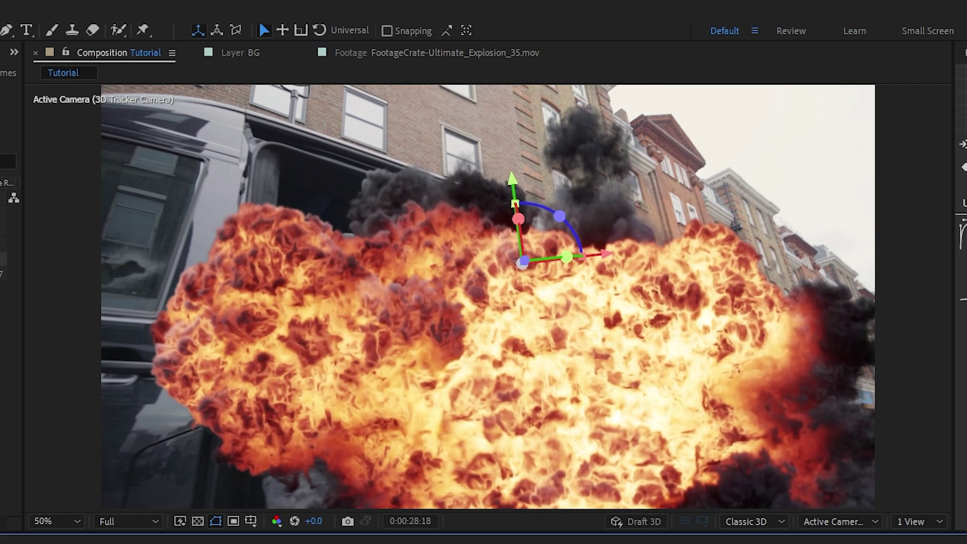
drag(512, 179, 500, 87)
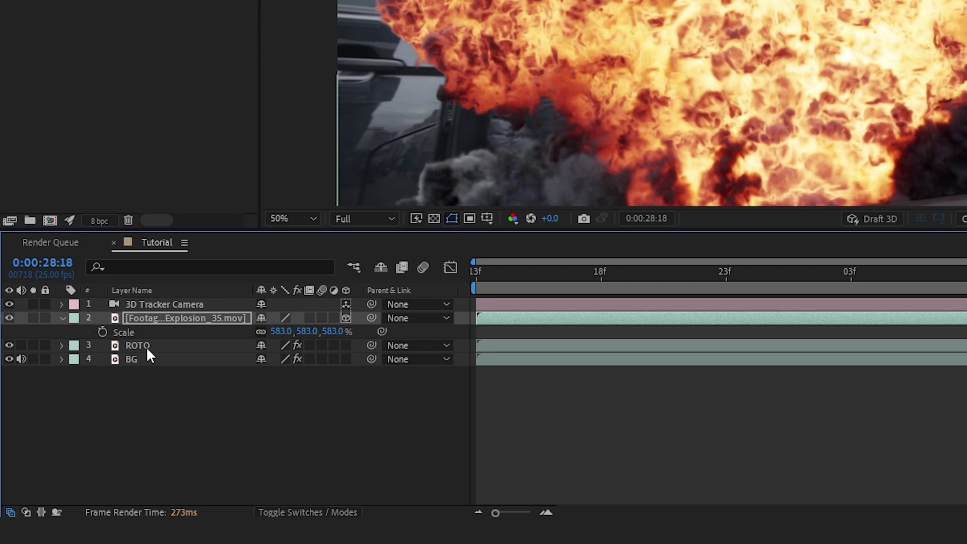
Place the ROTO layer above the explosion layer and shift the explosion to start at the 18f mark
drag(146, 346, 159, 313)
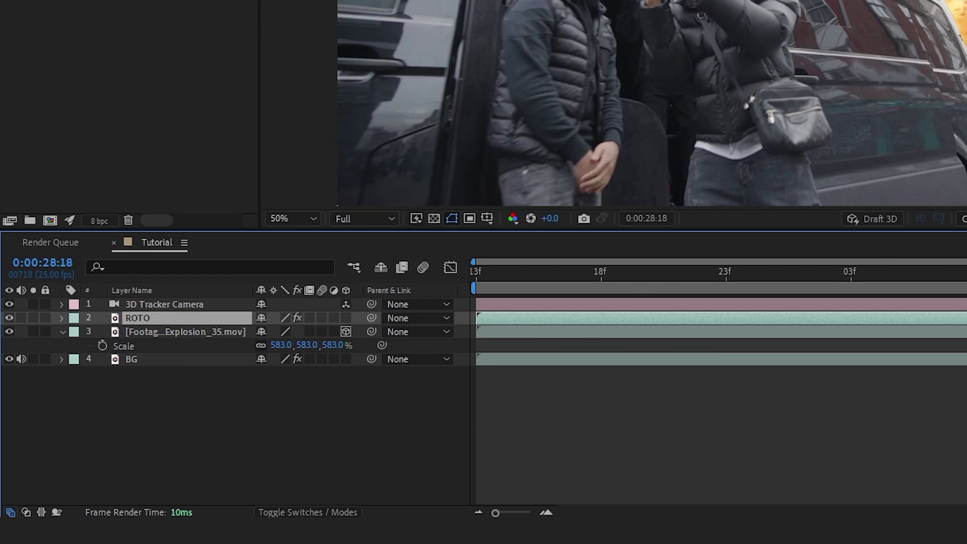
drag(774, 376, 336, 375)
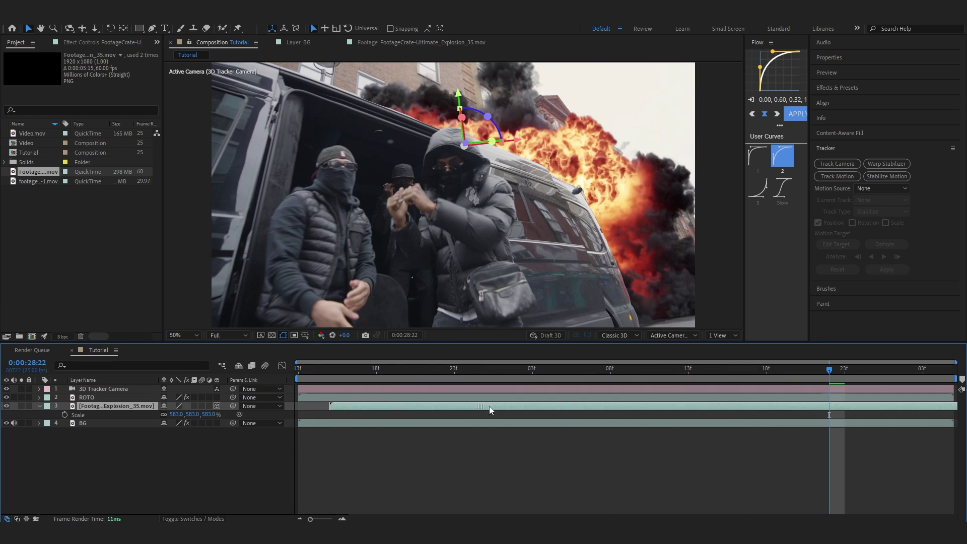
drag(488, 406, 530, 404)
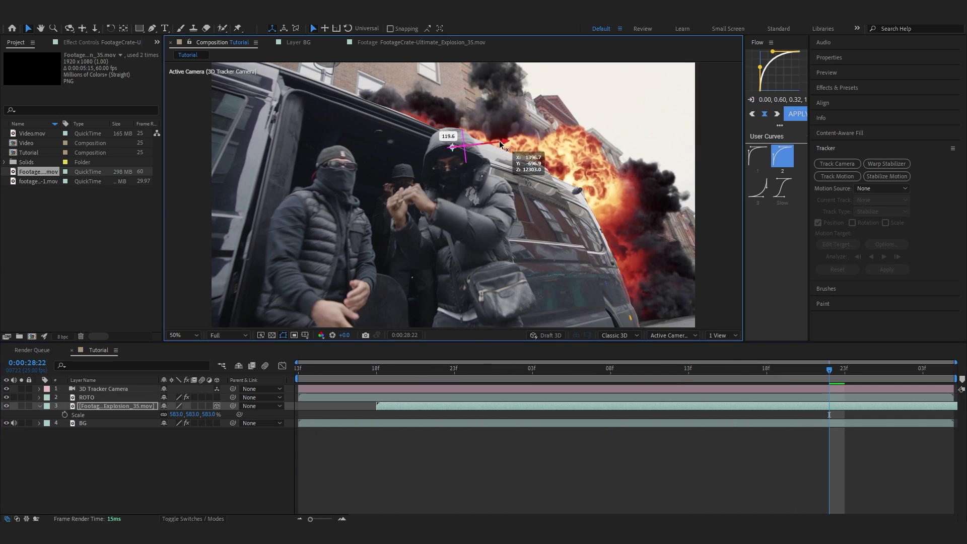
Scale the explosion to 613 percent and play back the composition to check it behind the van
key(space)
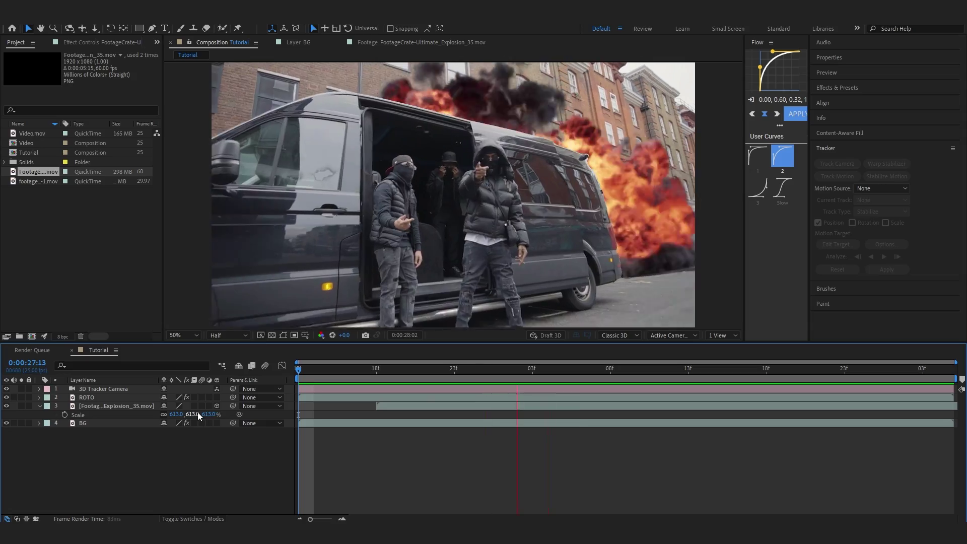
key(space)
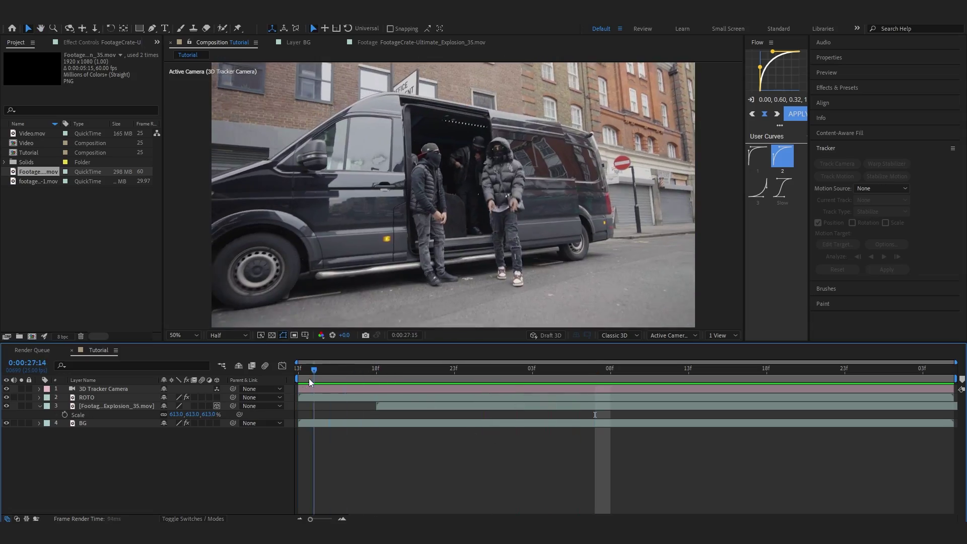
key(space)
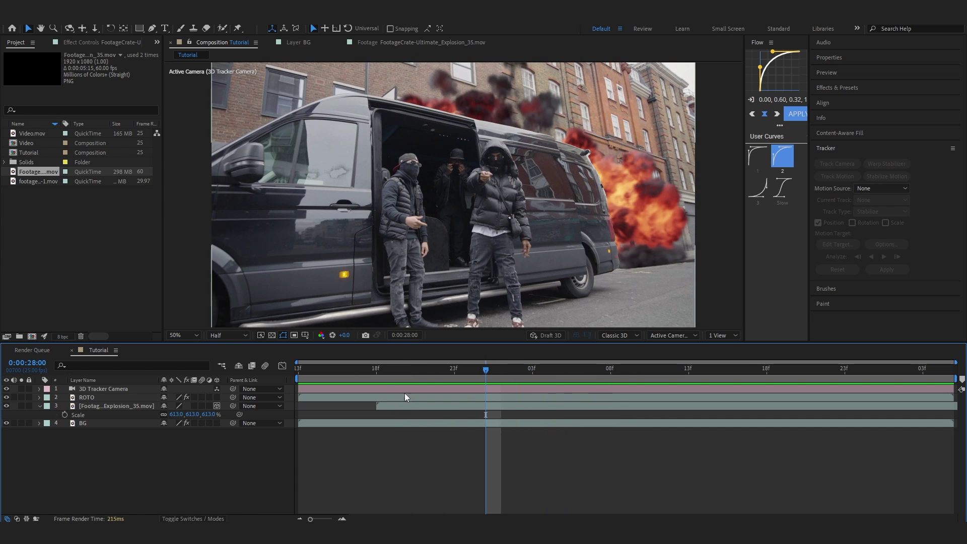
Review the meteor fly-by clip, add it to the Tutorial composition above the ROTO layer and show its Scale property
double_click(29, 182)
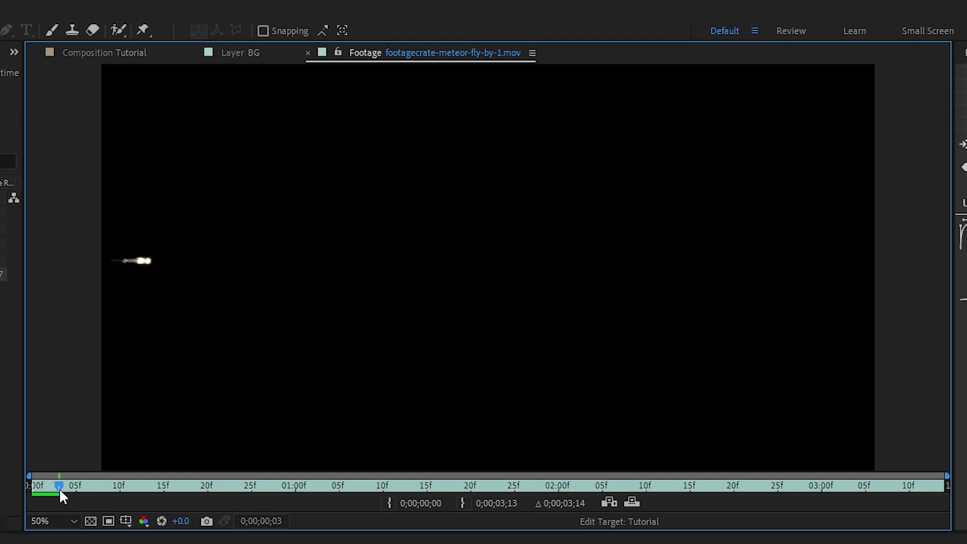
drag(59, 487, 306, 510)
drag(38, 181, 86, 401)
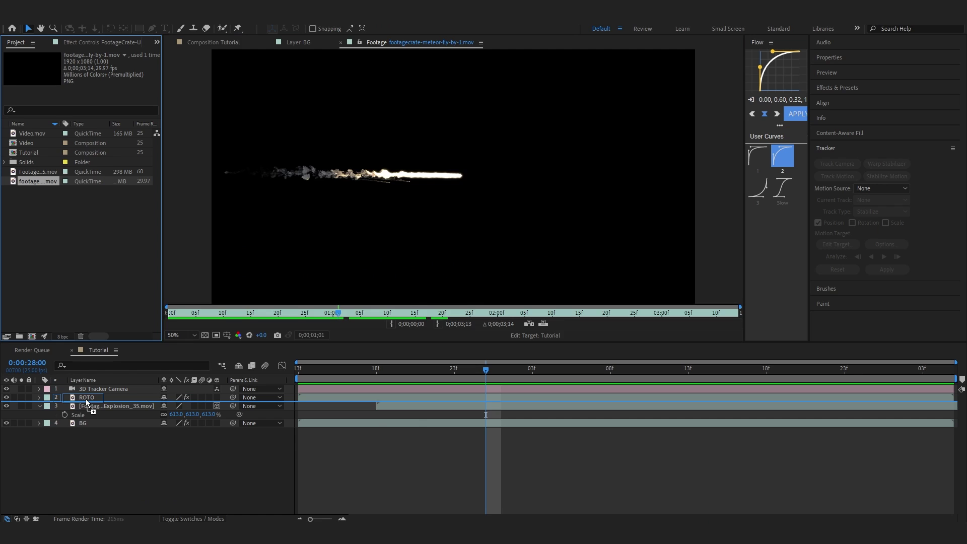
drag(422, 370, 423, 391)
key(s)
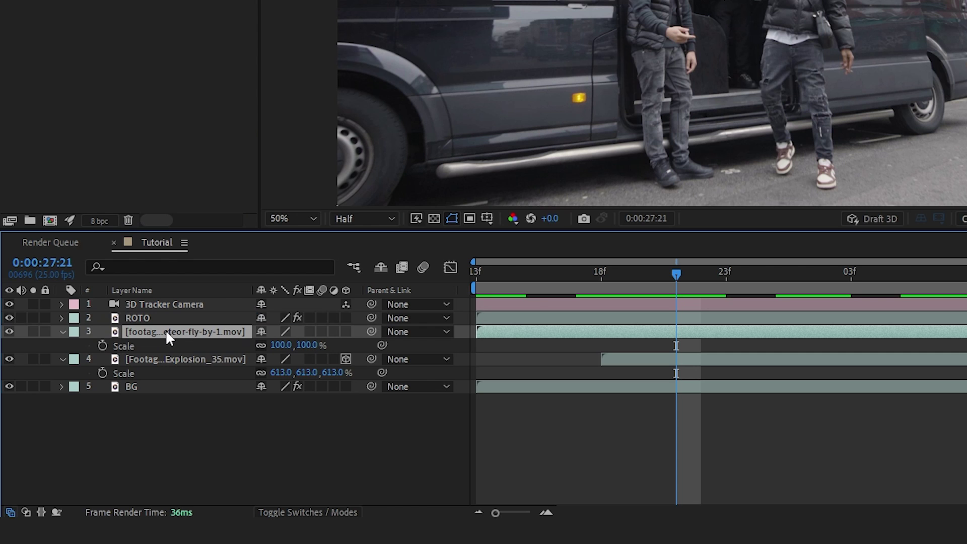
drag(165, 330, 168, 310)
Speed up the meteor fly-by layer with a reduced Time Stretch factor, holding its in-point, and start playback of the composition
drag(751, 277, 966, 275)
right_click(659, 396)
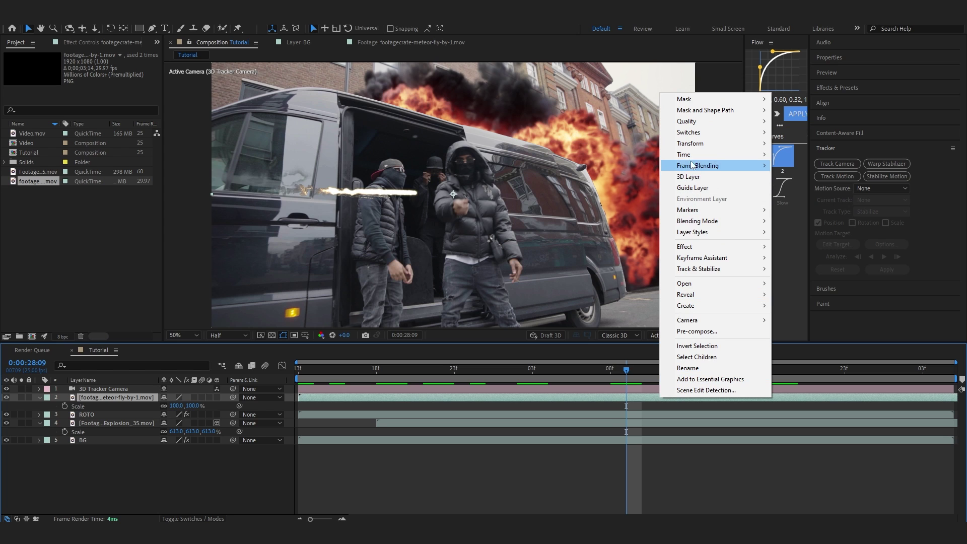
mouse_move(688, 154)
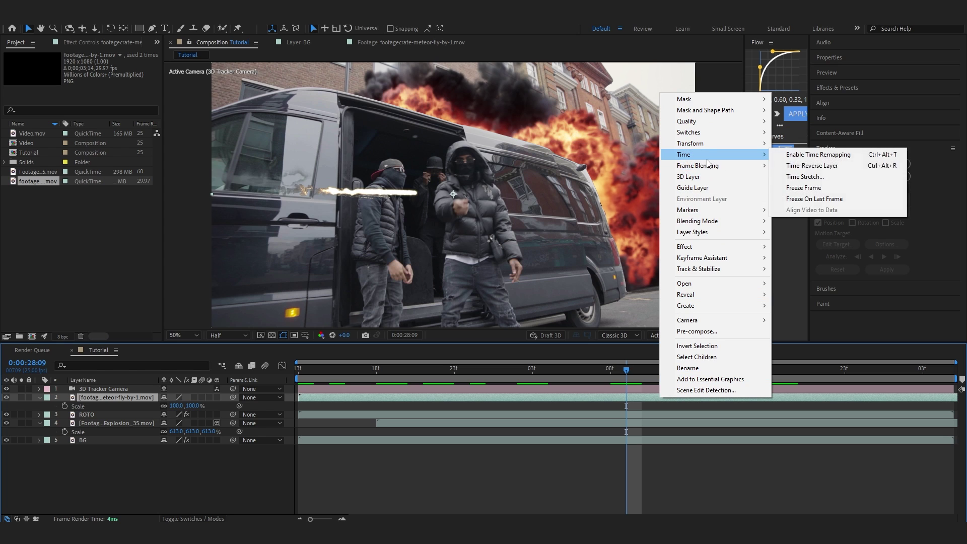
click(793, 177)
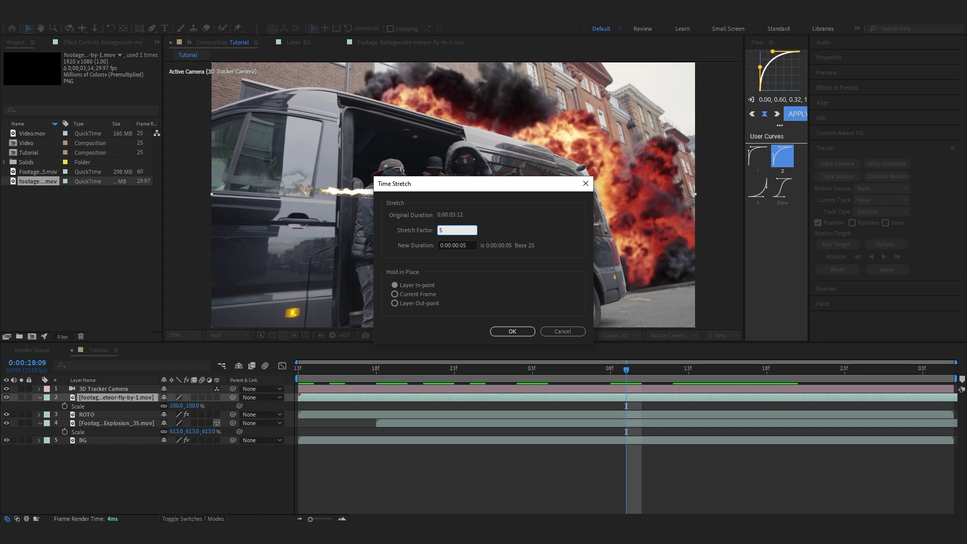
key(Return)
key(space)
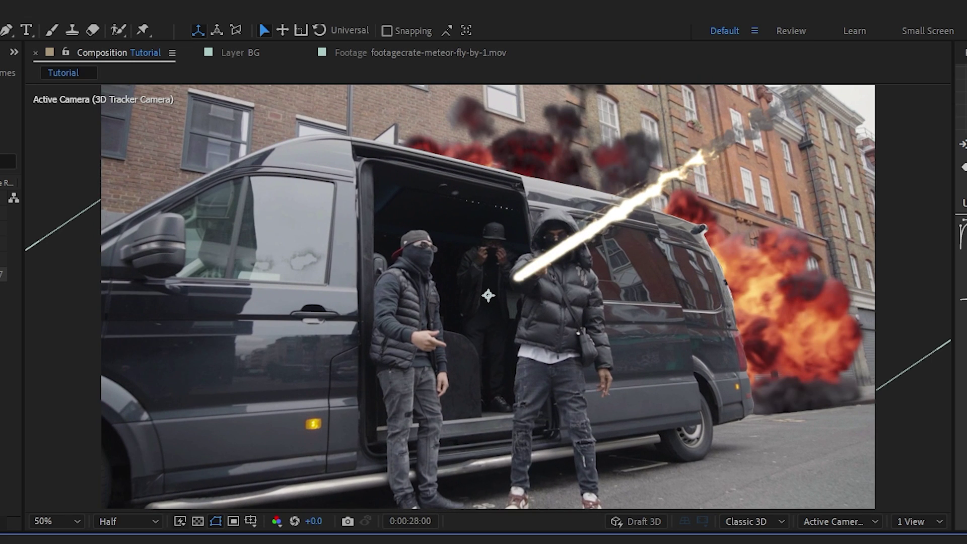
Scrub and play back the composition from 0:00:27:13 to check the meteor's timing against the explosion
drag(446, 375, 407, 375)
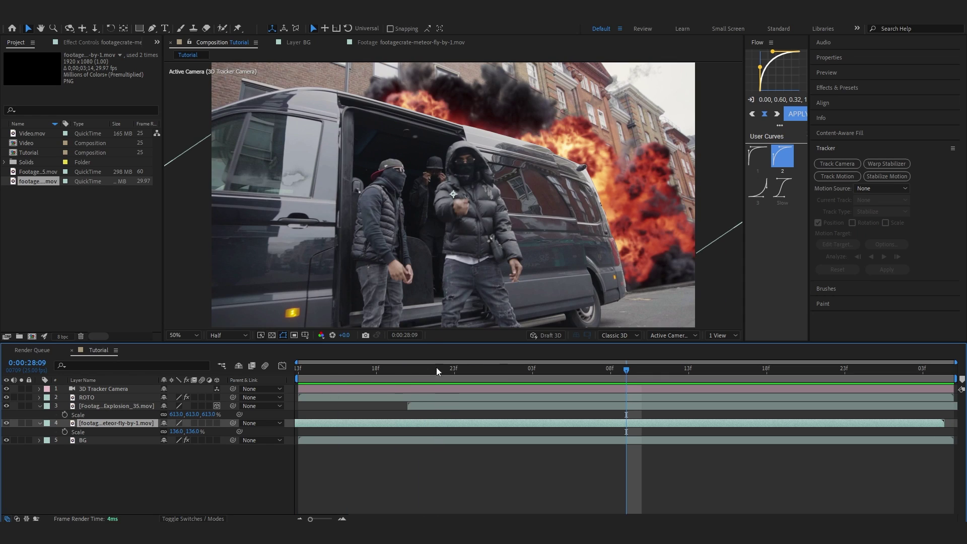
drag(558, 372, 56, 407)
key(space)
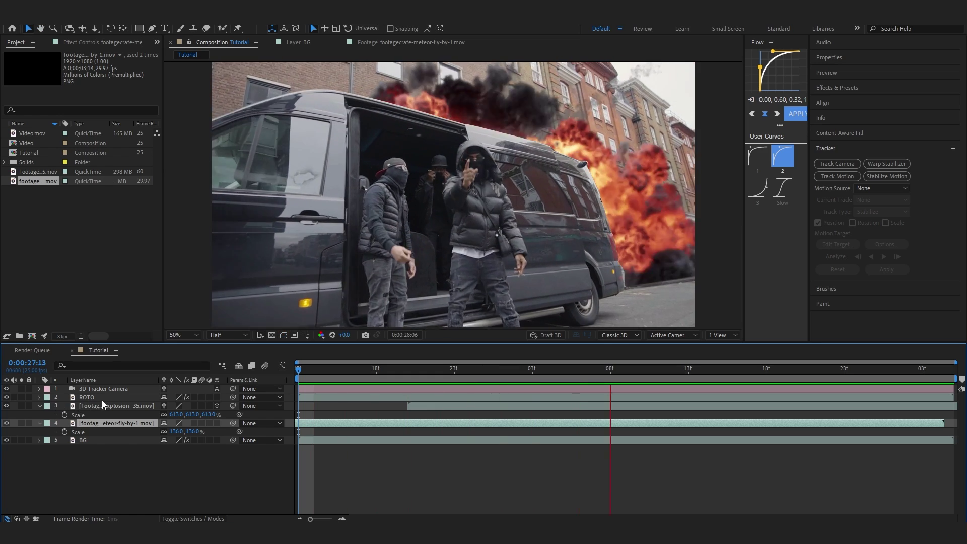
key(space)
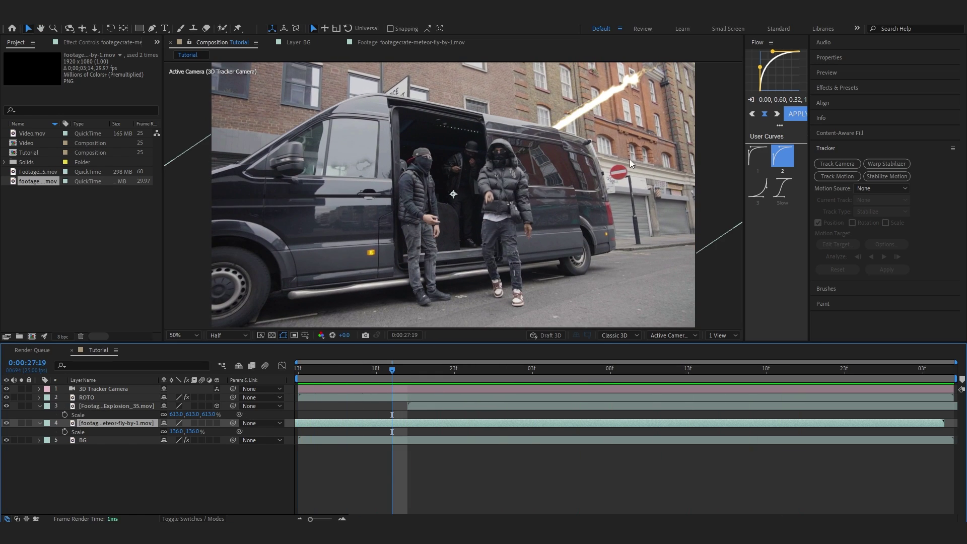
key(space)
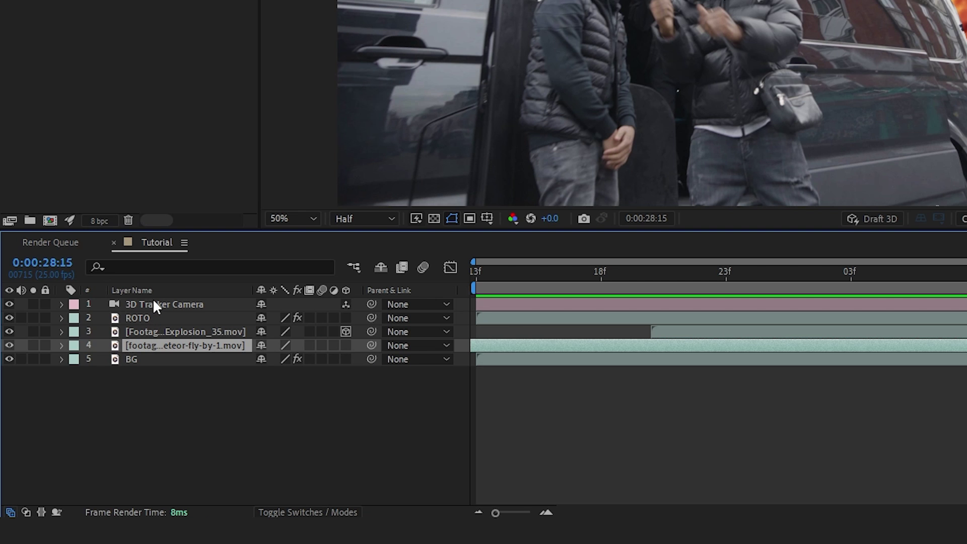
Move the 3D Tracker Camera below ROTO and pre-compose it with the explosion and meteor as Pre-comp 1, moving all attributes
drag(92, 388, 104, 399)
drag(165, 320, 167, 323)
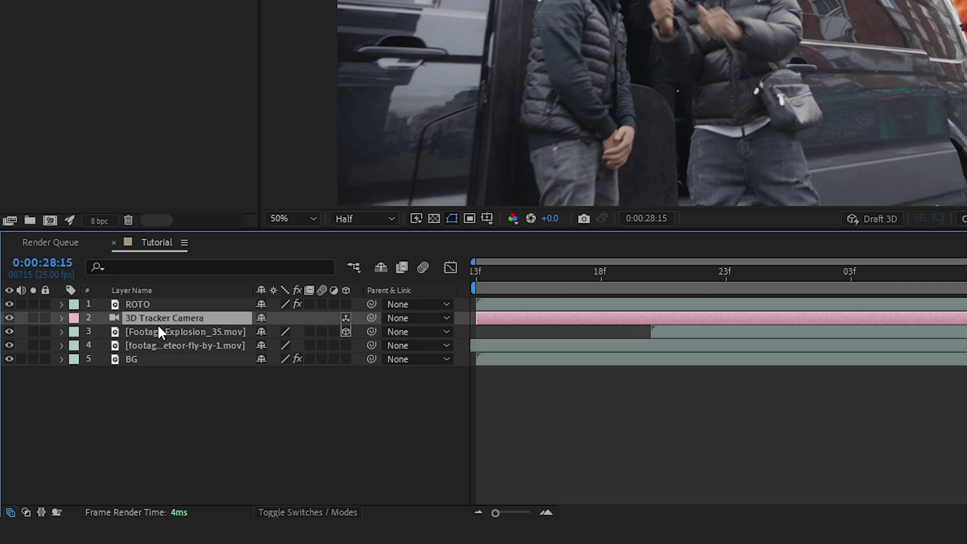
shift+click(216, 345)
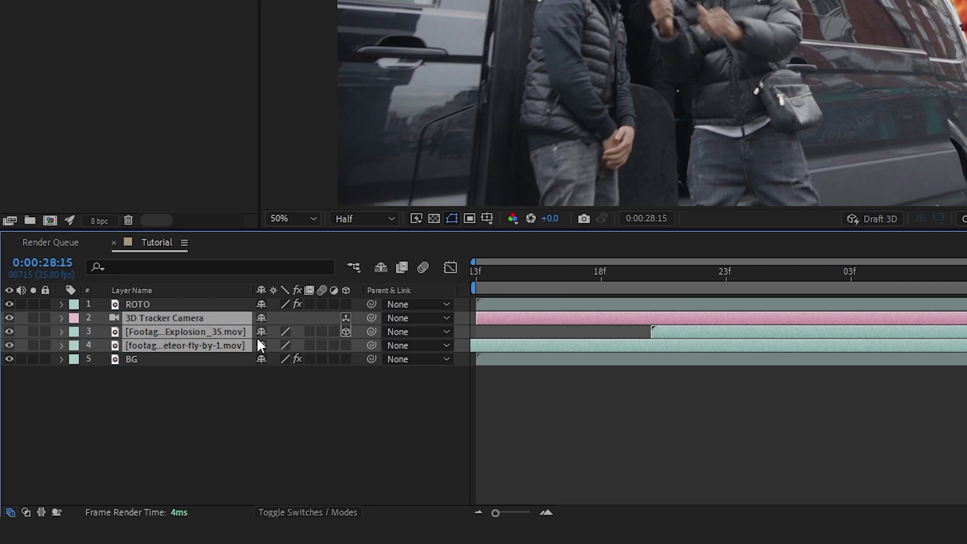
right_click(216, 327)
click(272, 222)
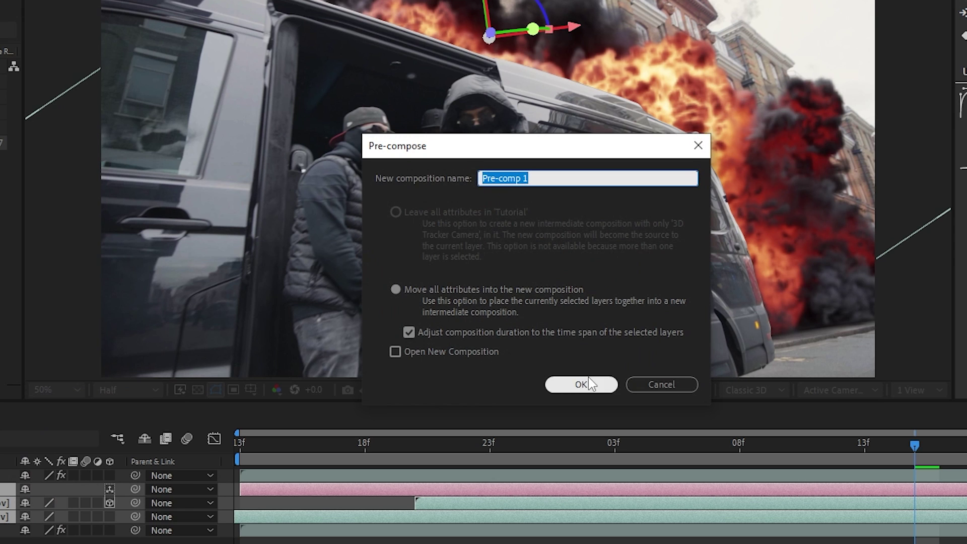
click(587, 384)
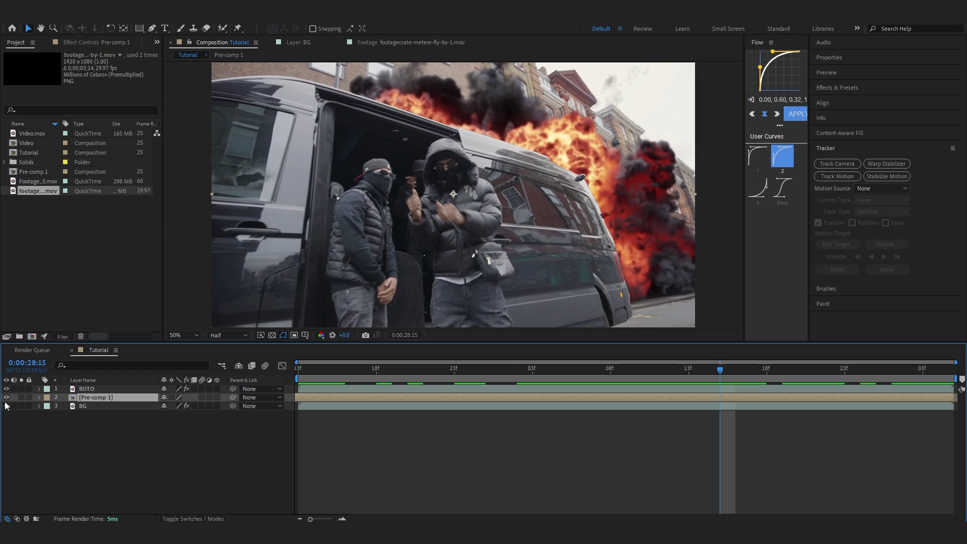
Apply the Optical Glow effect to the Pre-comp 1 layer
click(7, 397)
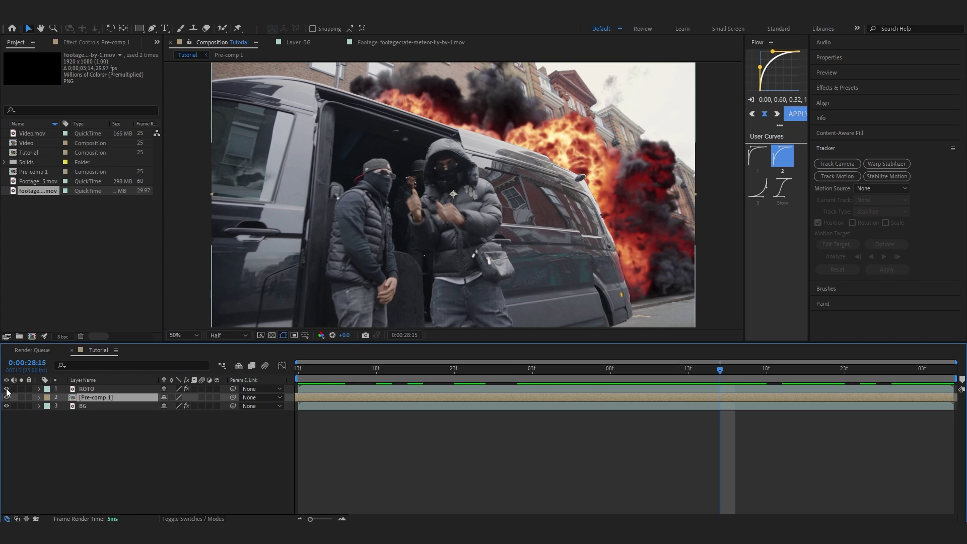
key(ctrl+space)
text(op)
click(467, 98)
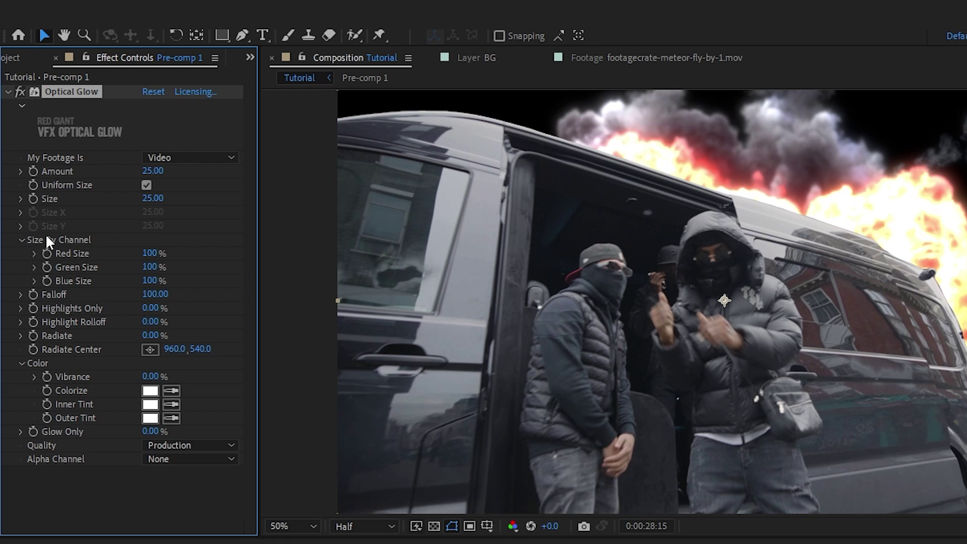
Adjust the Optical Glow to Amount 12, Size 158 and Highlights Only 36%
drag(93, 130, 118, 130)
drag(190, 199, 219, 194)
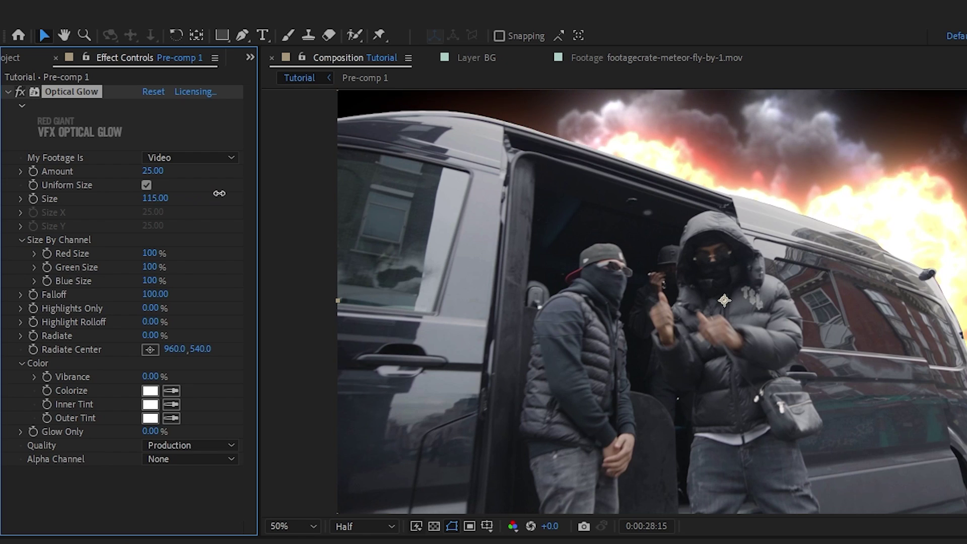
drag(147, 174, 140, 174)
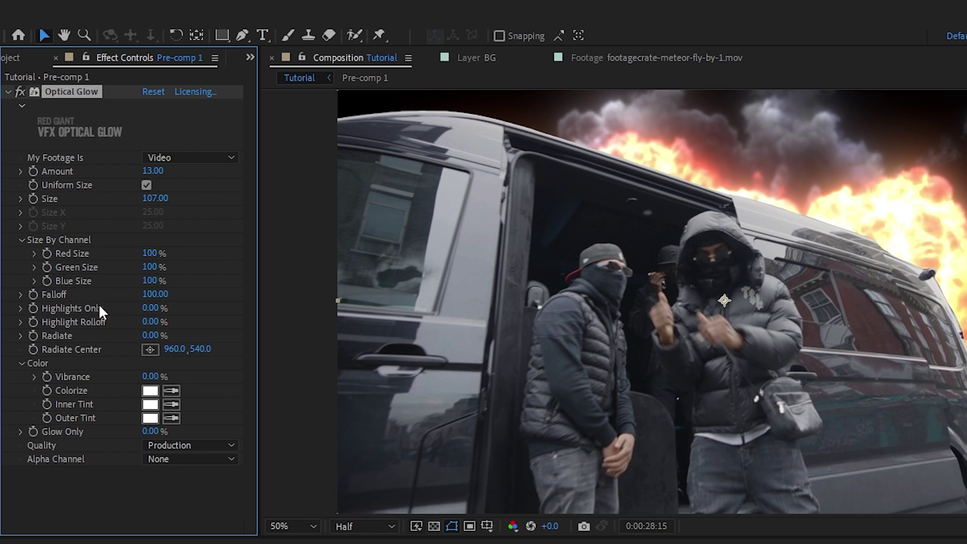
drag(143, 315, 178, 307)
drag(155, 199, 220, 221)
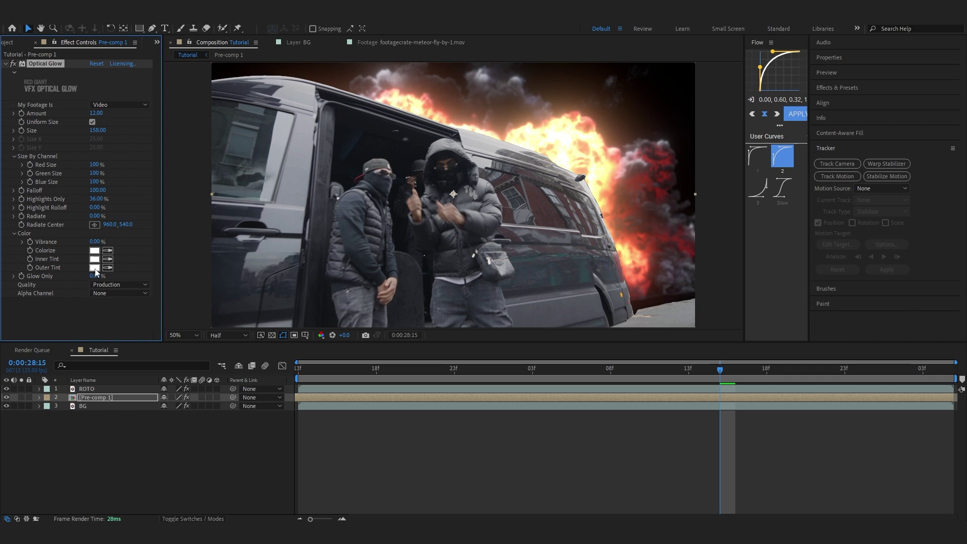
Change the Optical Glow's Outer Tint to orange and set its Alpha Channel to Extend (Unmult)
click(150, 418)
click(791, 229)
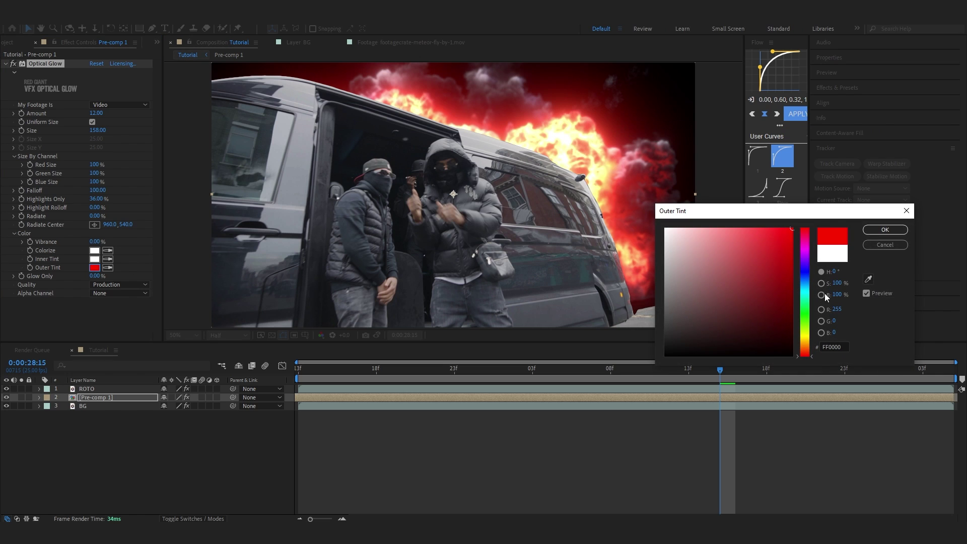
drag(809, 324, 810, 346)
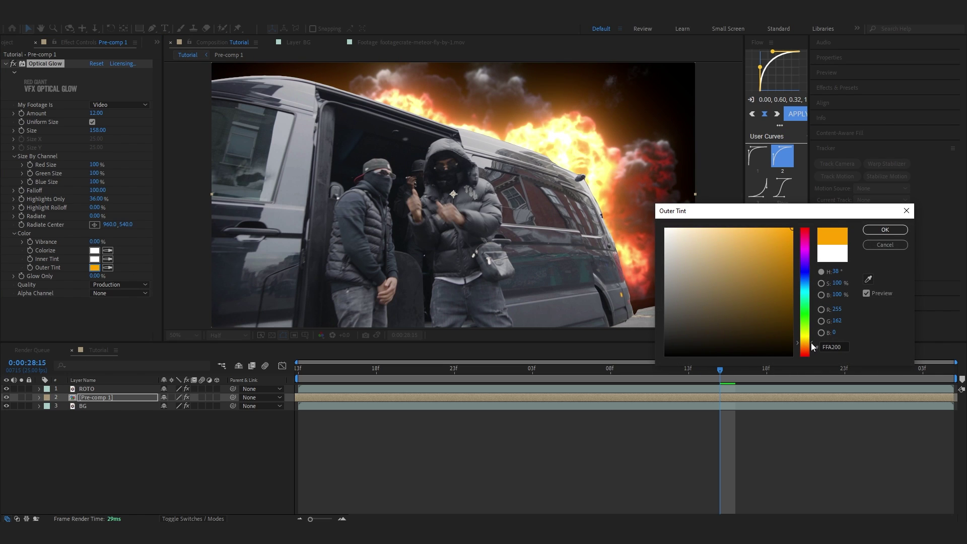
click(875, 231)
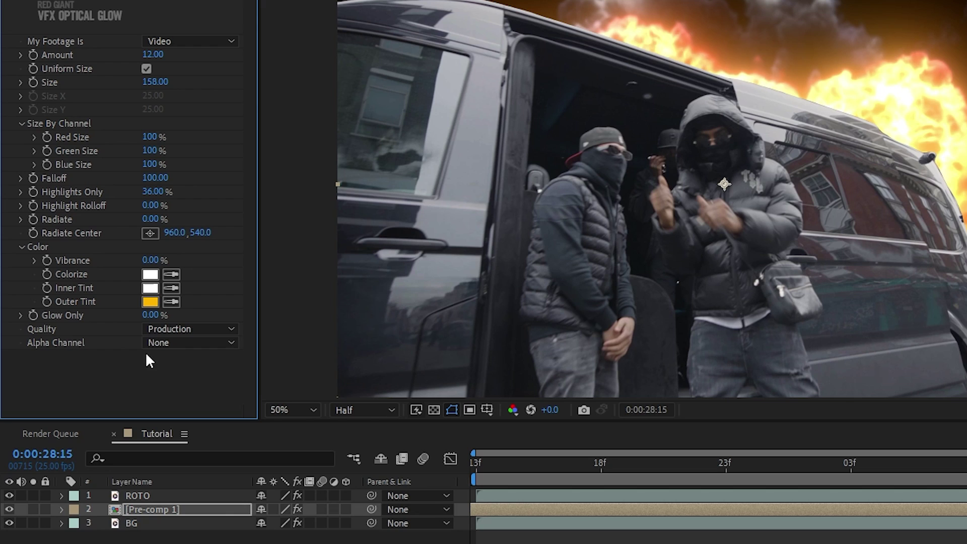
click(148, 346)
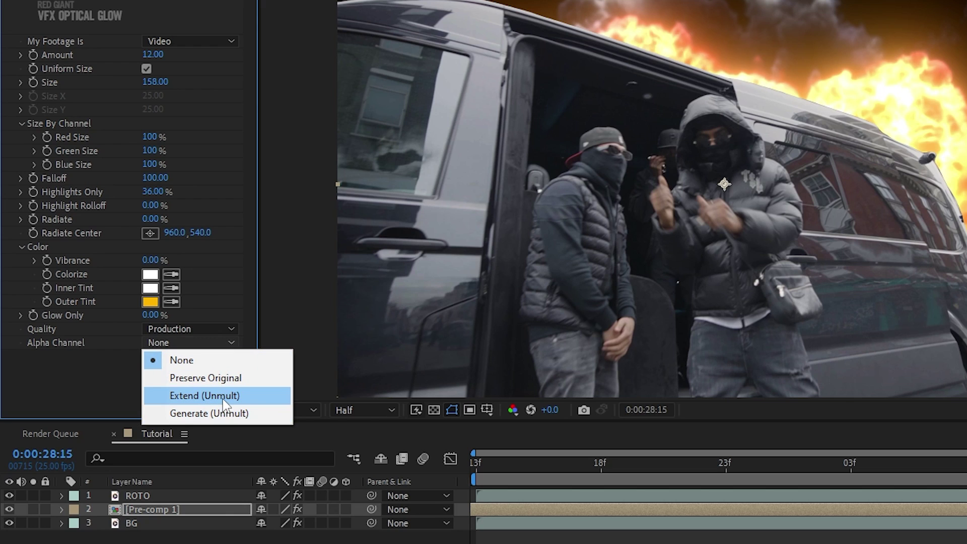
click(191, 395)
Apply Hue/Saturation to Pre-comp 1, set Master Saturation to -20 and deselect the layer
key(ctrl+space)
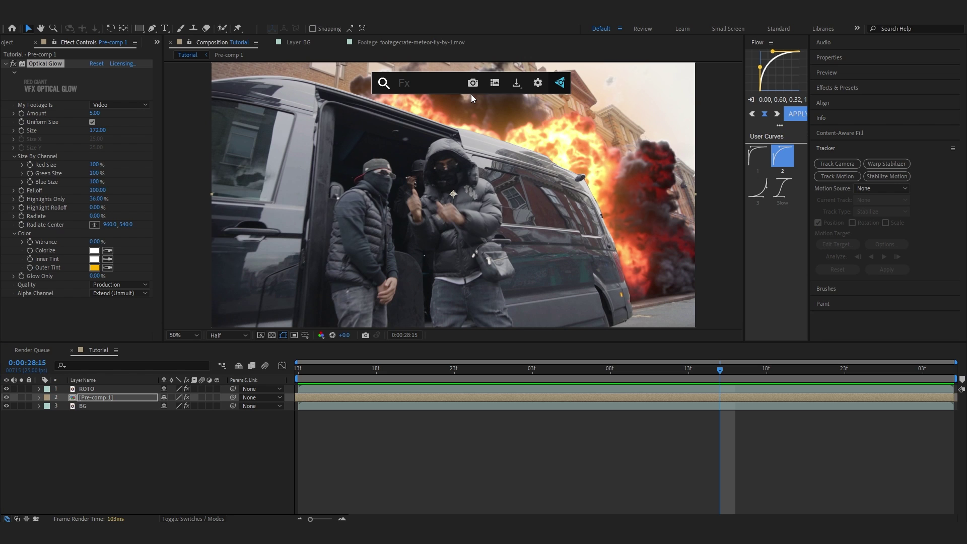
text(hu)
click(458, 105)
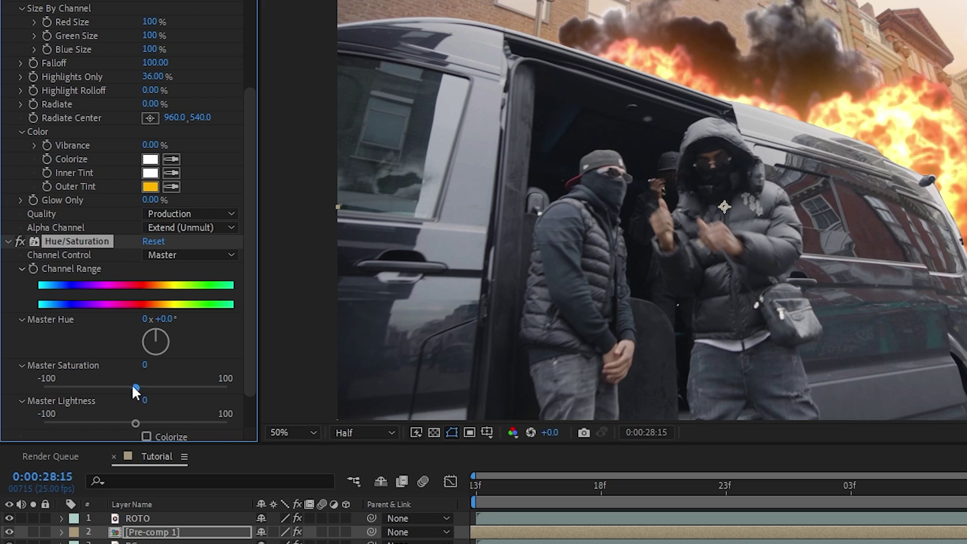
drag(112, 387, 117, 388)
click(655, 541)
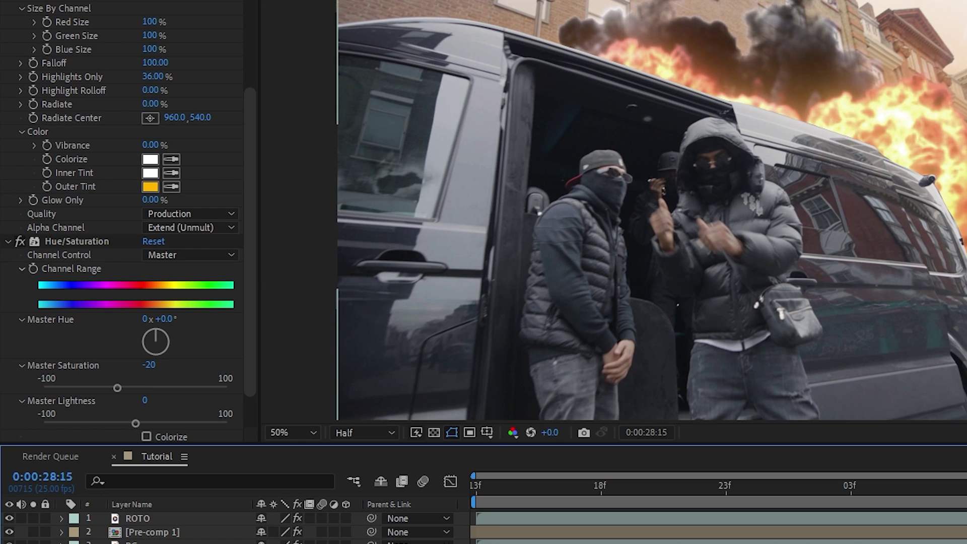
Check the glow at an earlier frame, around 0:00:28:02, and change its Outer Tint to a softer, lighter orange
drag(964, 487, 476, 510)
click(150, 186)
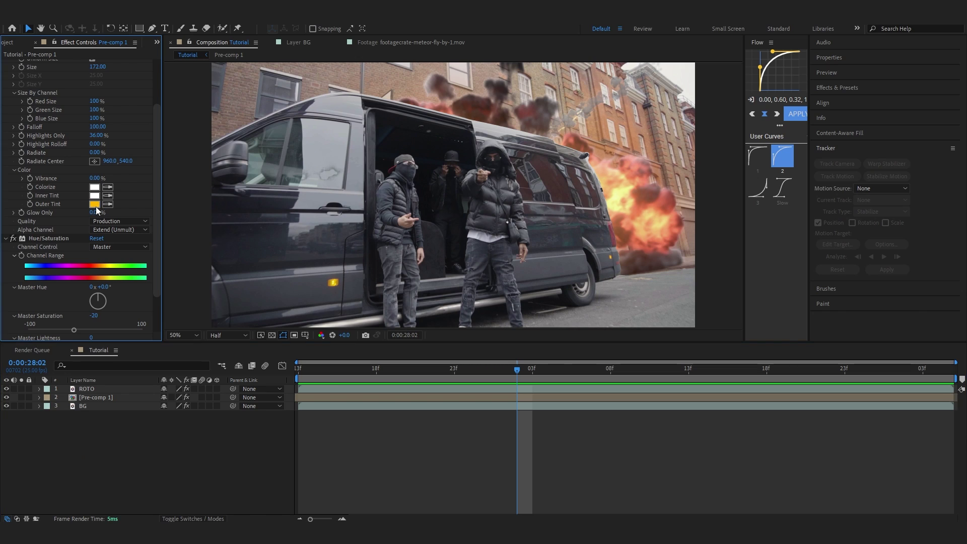
drag(809, 342, 810, 349)
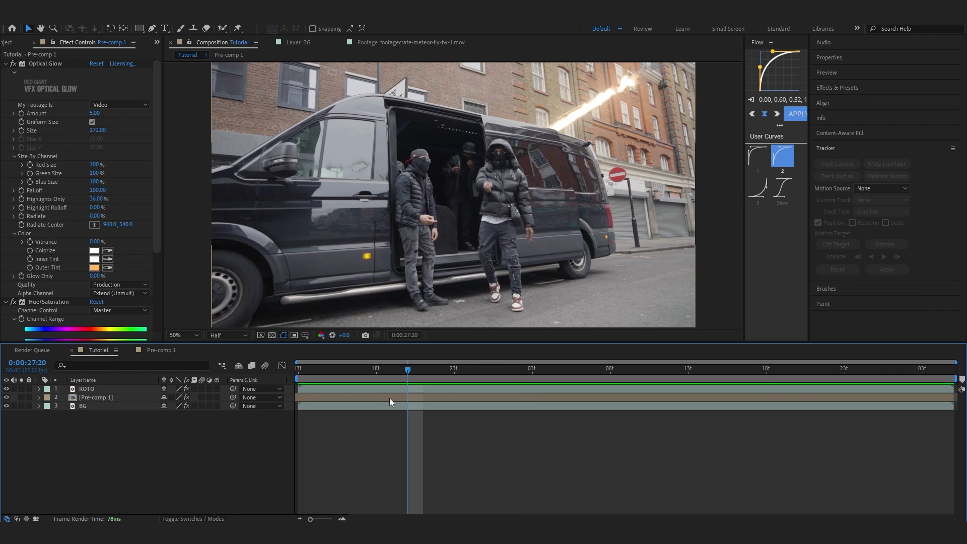
Inside Pre-comp 1, apply Color Balance (HLS) to the meteor fly-by layer with a Hue of -33°
double_click(389, 398)
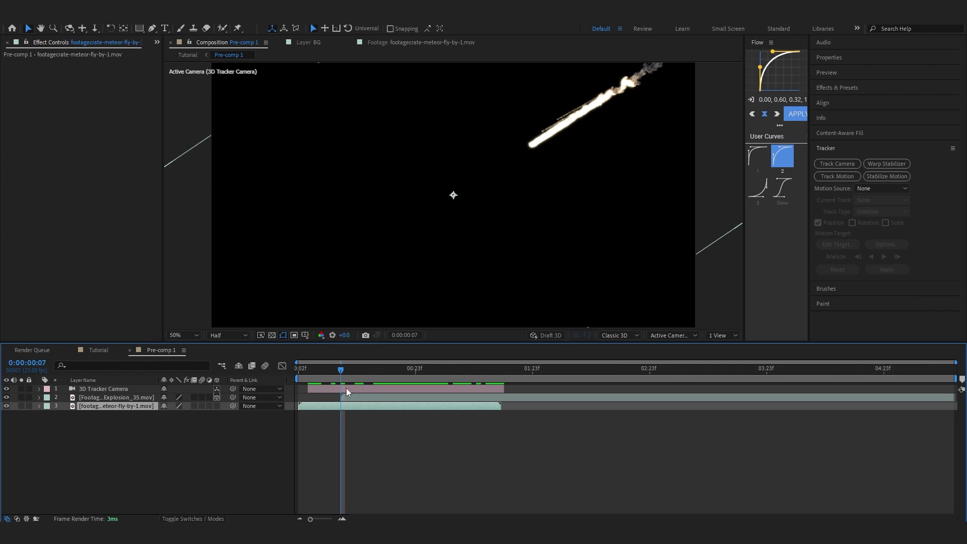
key(Page_Up)
key(Page_Up)
click(6, 406)
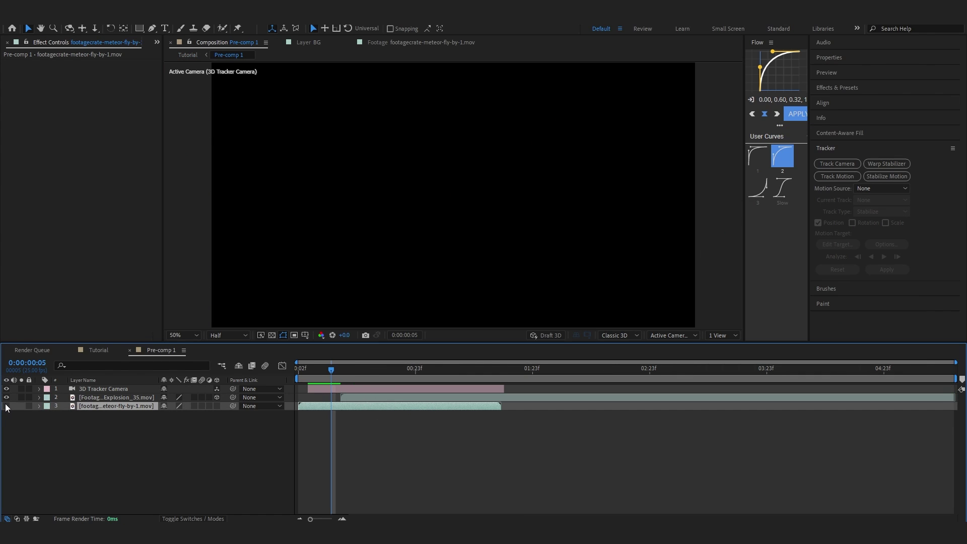
key(ctrl+space)
text(hls)
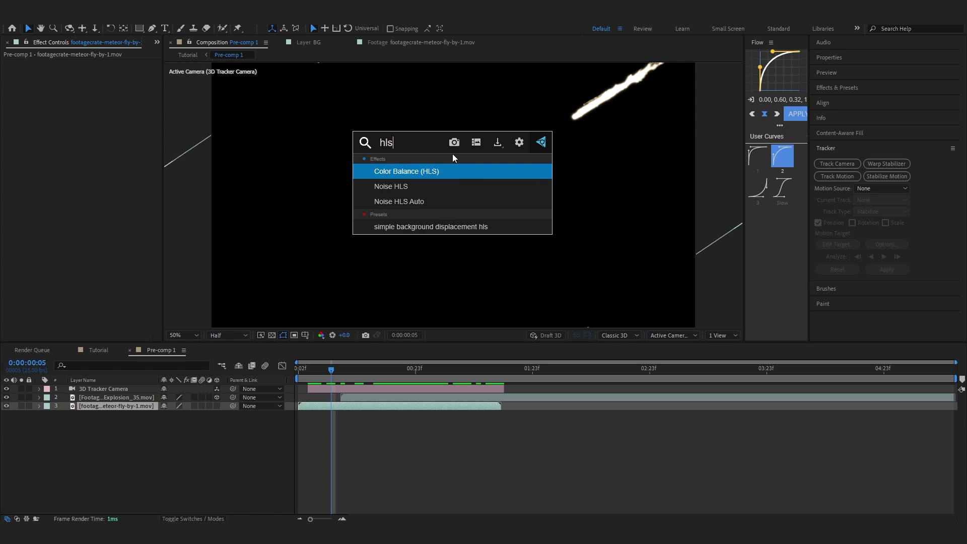
key(Return)
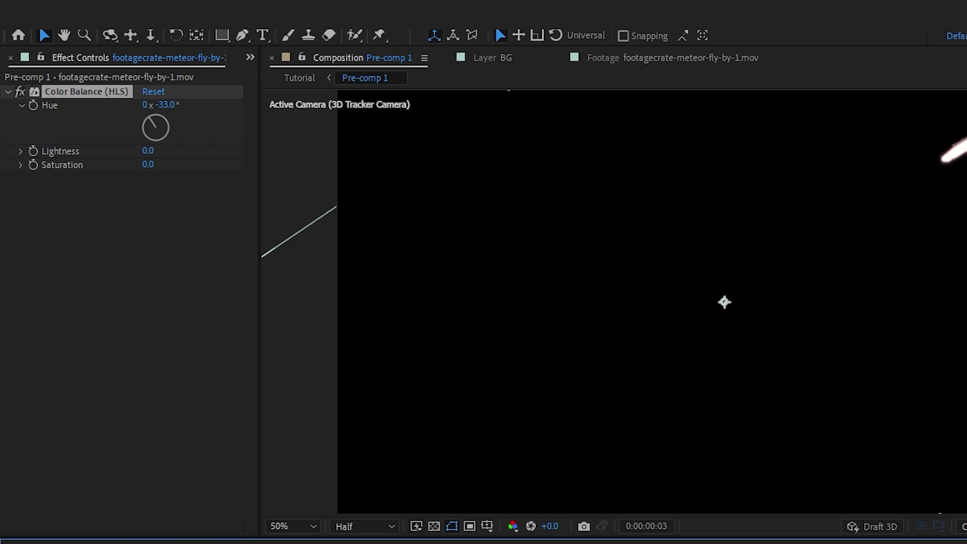
Apply Fast Box Blur to the meteor layer with a Blur Radius of 3 and Repeat Edge Pixels enabled
key(ctrl+space)
text(fas)
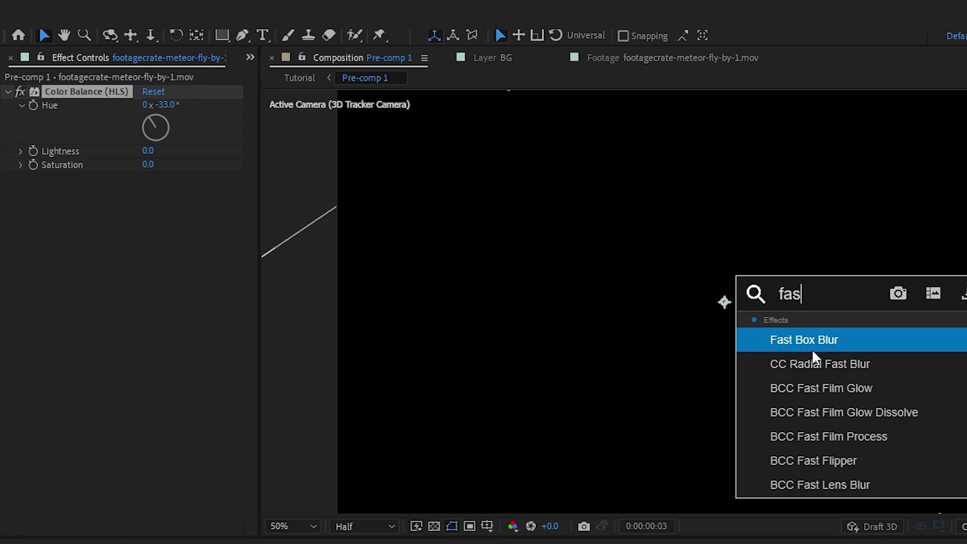
key(Return)
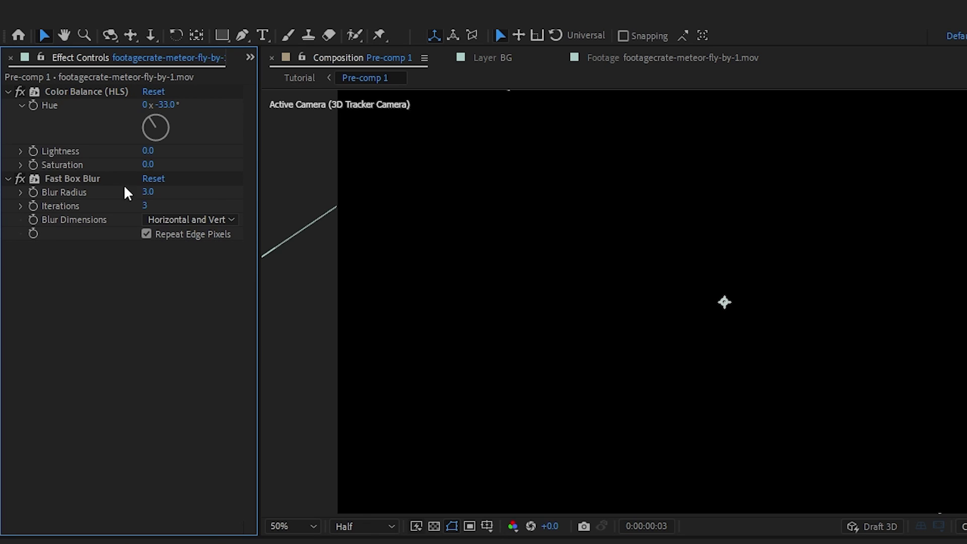
click(147, 192)
text(3)
key(Return)
Back in the Tutorial composition, apply Crate's Light Wrap to the ROTO layer with Pre-comp 1 as the Background Layer
click(327, 79)
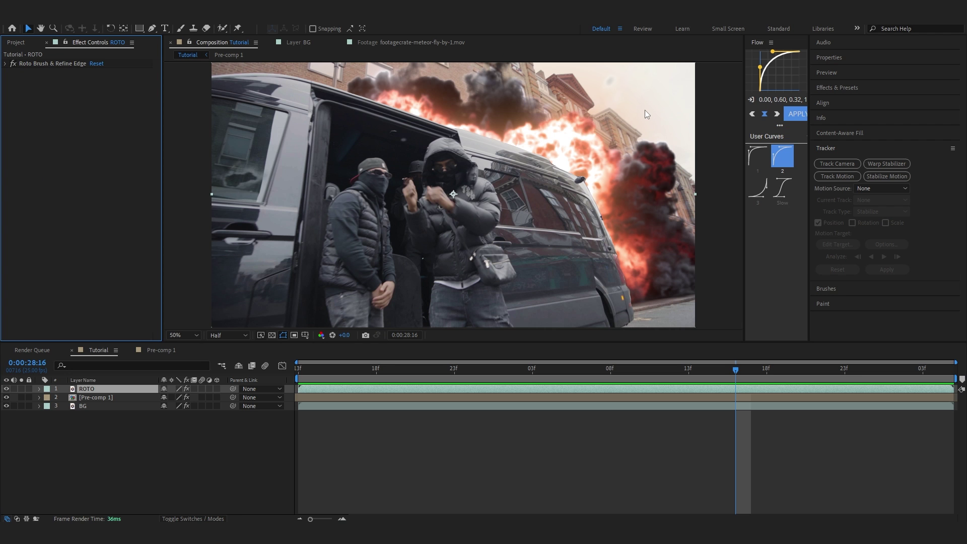
key(ctrl+space)
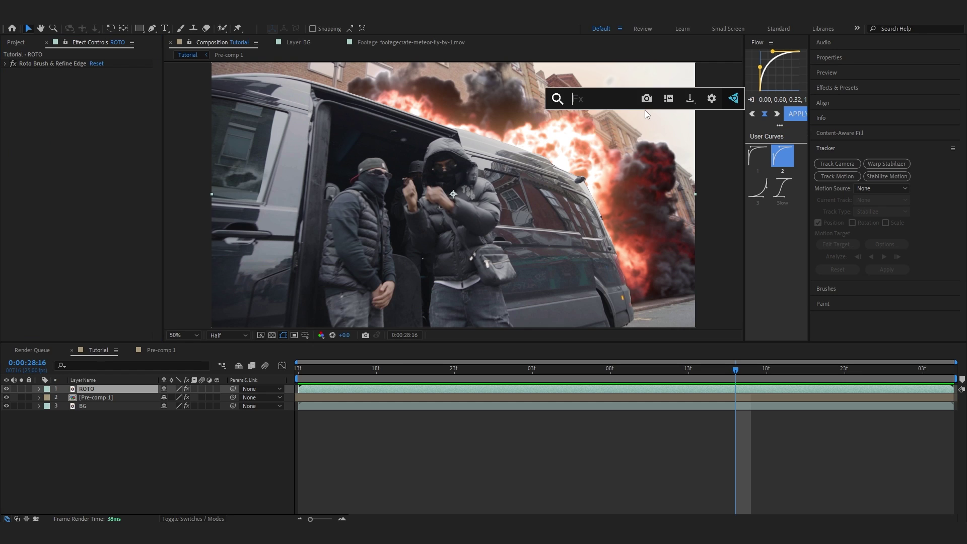
text(crate)
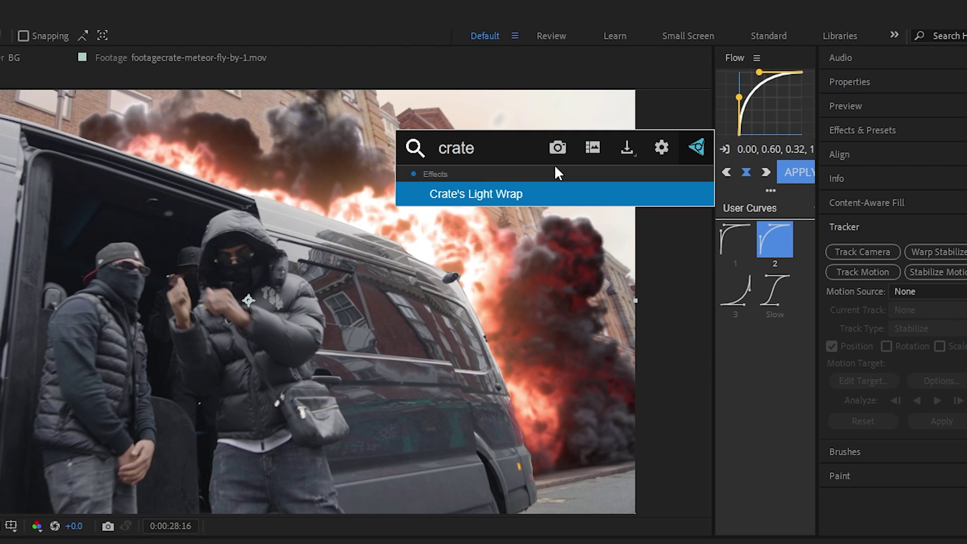
key(Return)
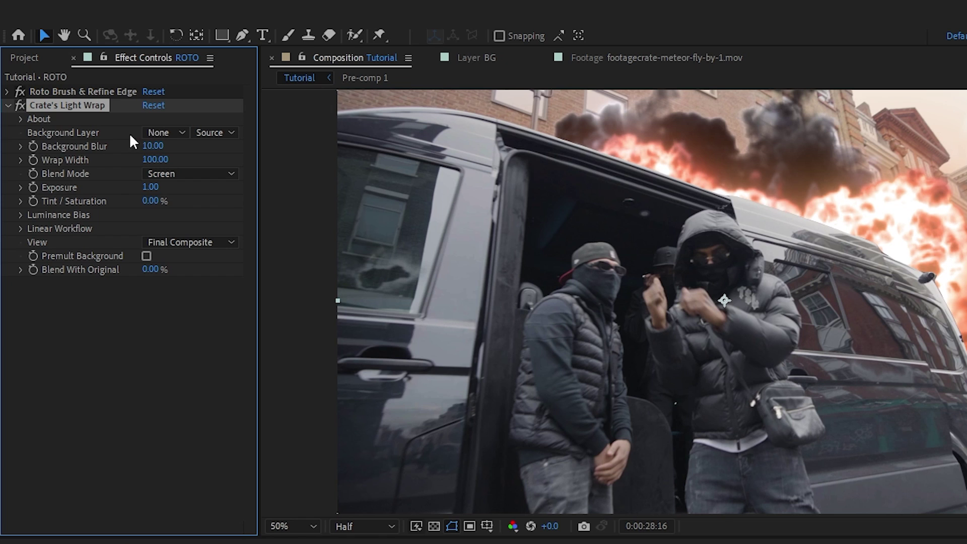
click(158, 133)
click(146, 192)
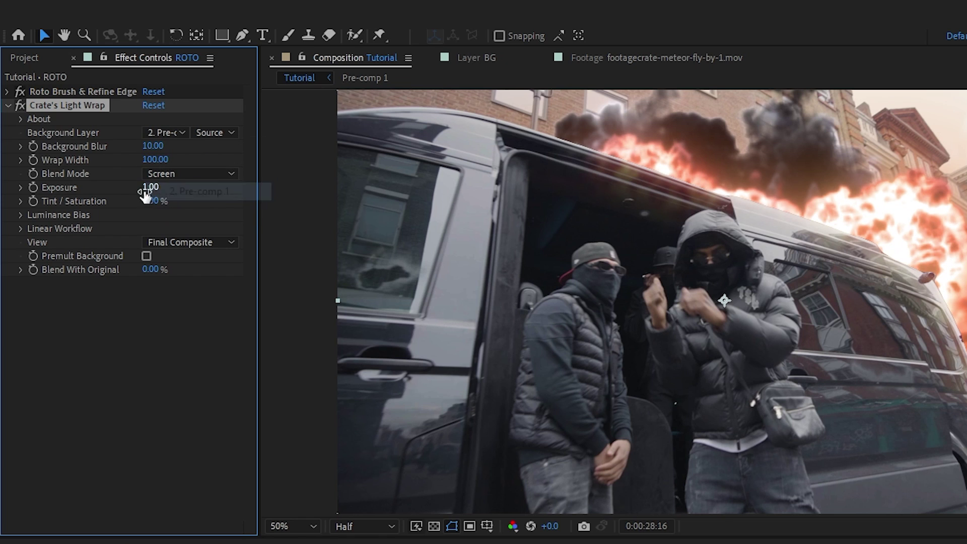
Set the light wrap's Background Blur to 40, Wrap Width to 74 and Exposure to 1.53, and preview the composite
scroll(755, 276, up, 1)
drag(708, 224, 577, 384)
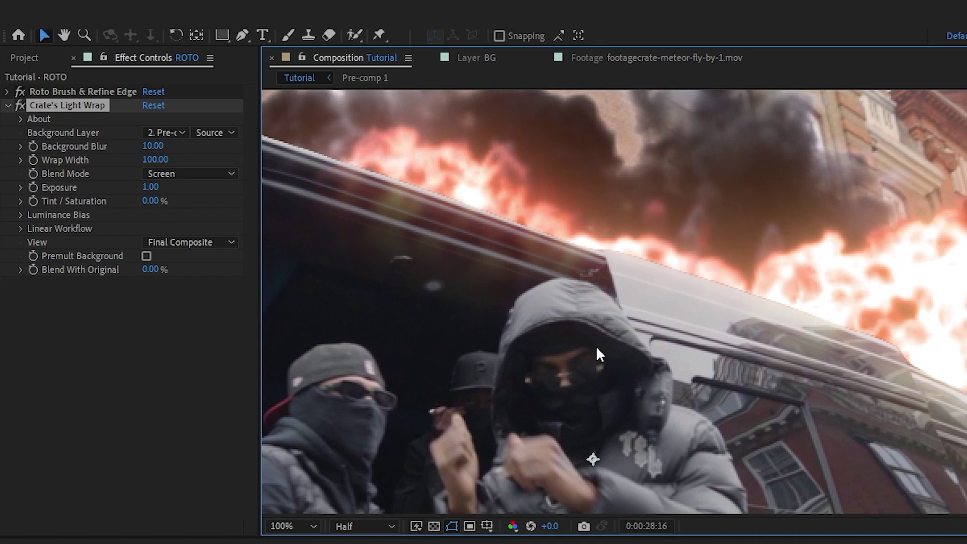
drag(475, 281, 508, 296)
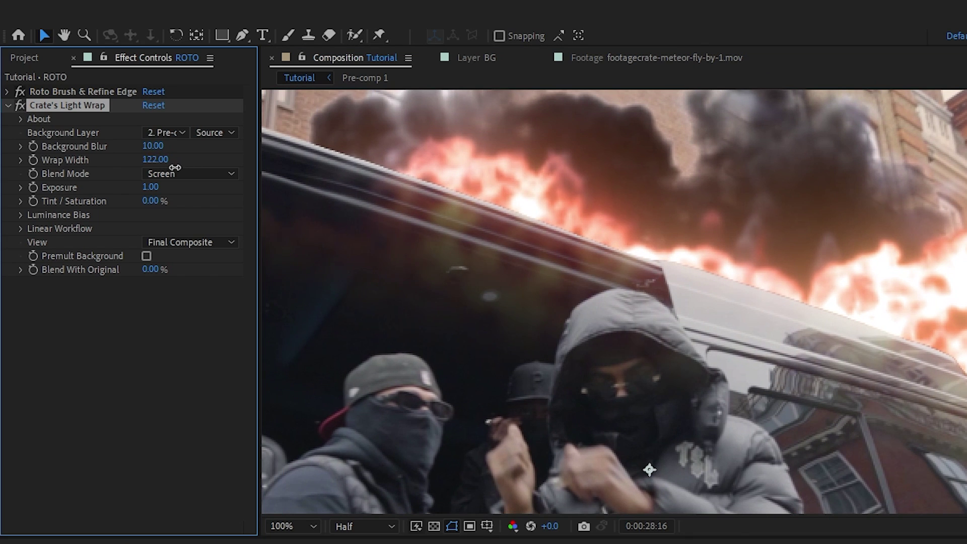
mouse_move(164, 160)
mouse_down()
mouse_move(167, 170)
mouse_move(153, 172)
mouse_move(164, 147)
mouse_up()
drag(547, 206, 562, 215)
drag(153, 163, 167, 147)
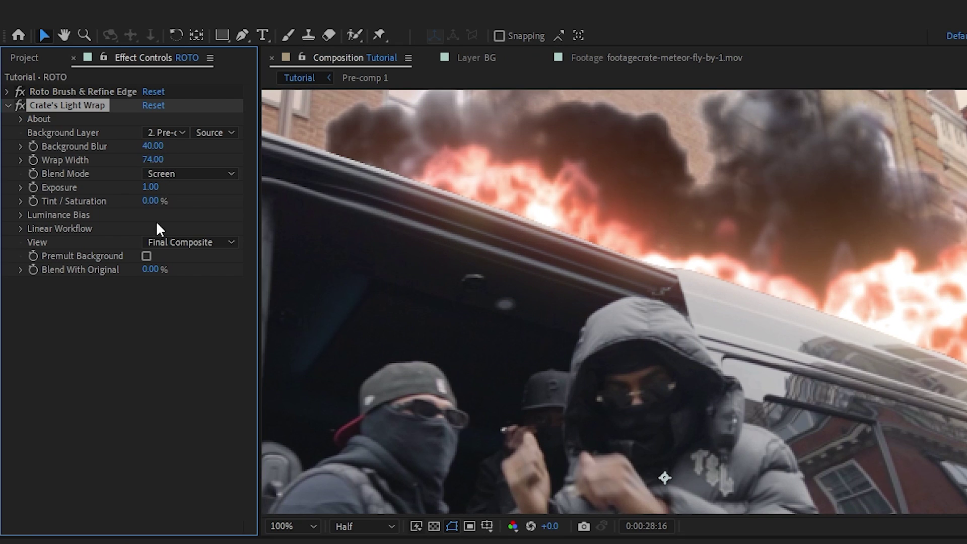
drag(150, 187, 194, 194)
scroll(778, 311, down, 2)
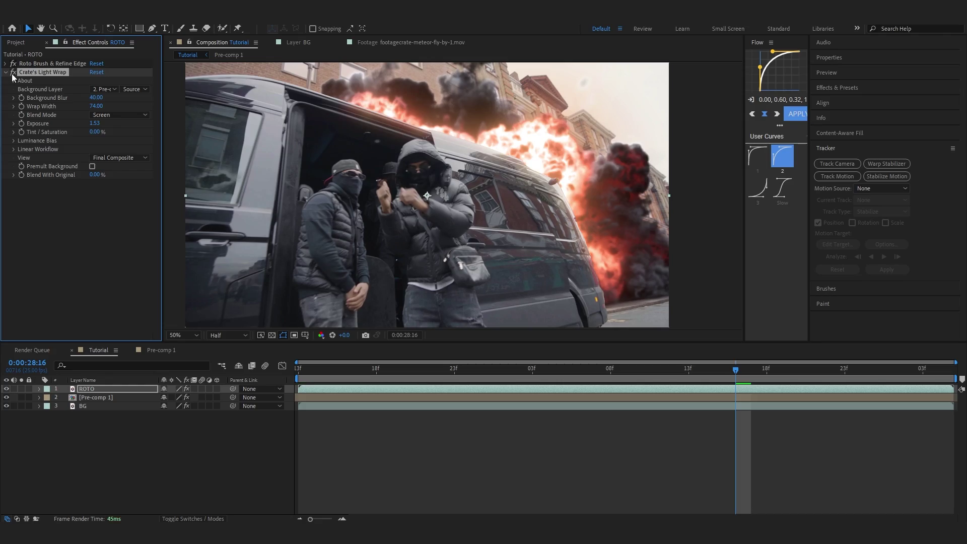
key(space)
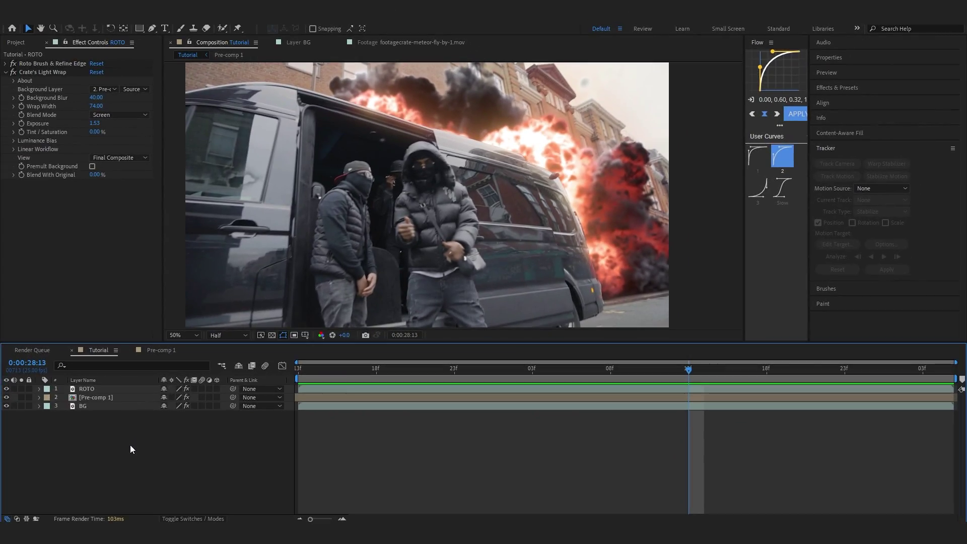
Create an adjustment layer above the ROTO layer in the Tutorial composition
right_click(129, 450)
mouse_move(182, 324)
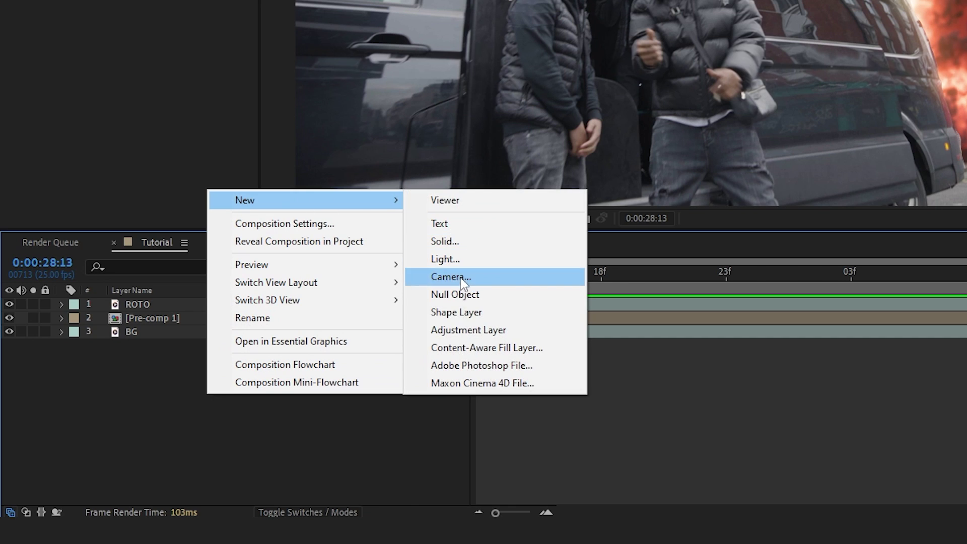
click(475, 330)
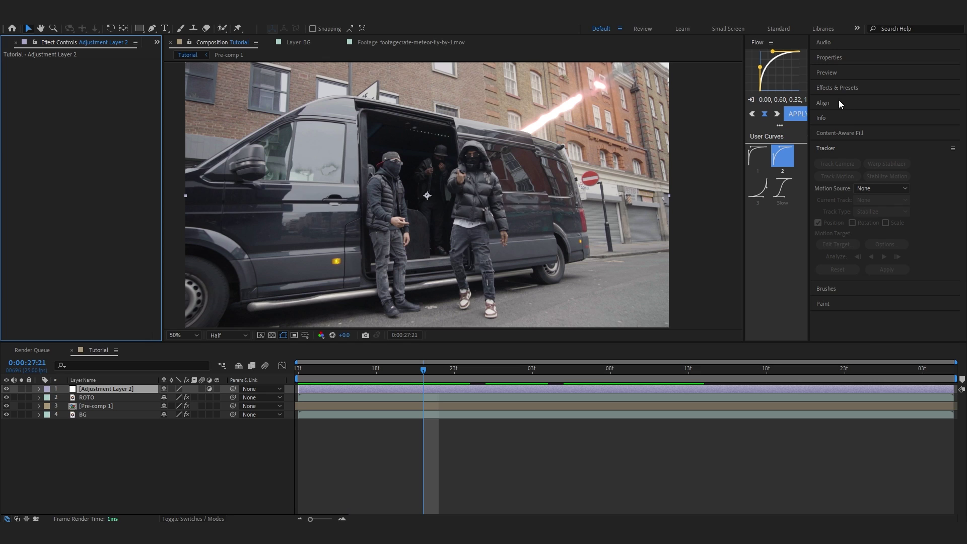
Expand the shake pack's 4K (3840x2160) and HD (1920x1080) folders within the user animation presets
click(828, 89)
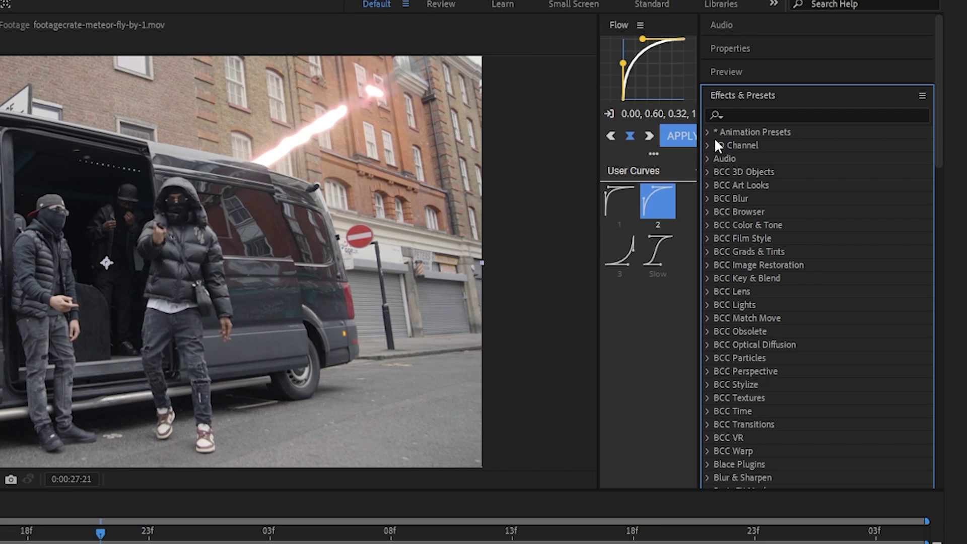
click(708, 133)
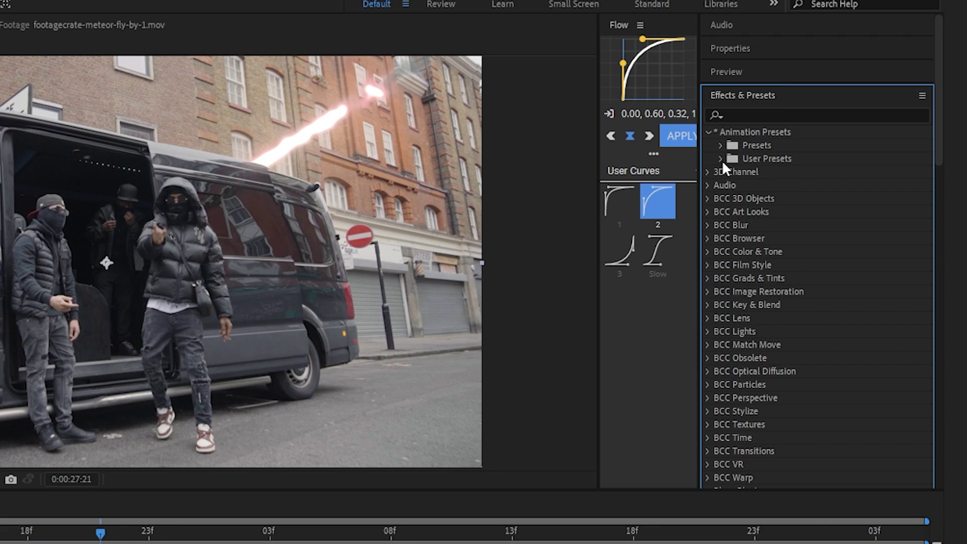
click(720, 162)
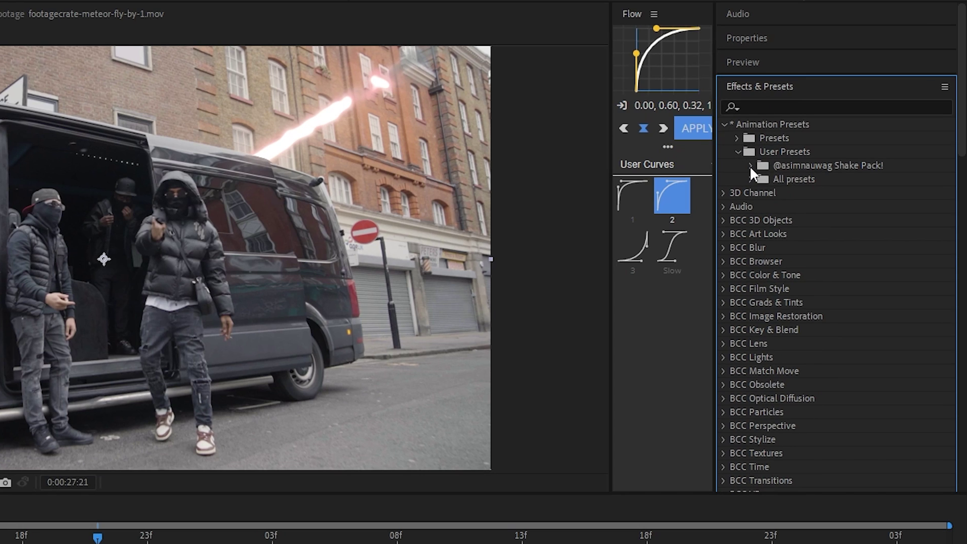
click(750, 166)
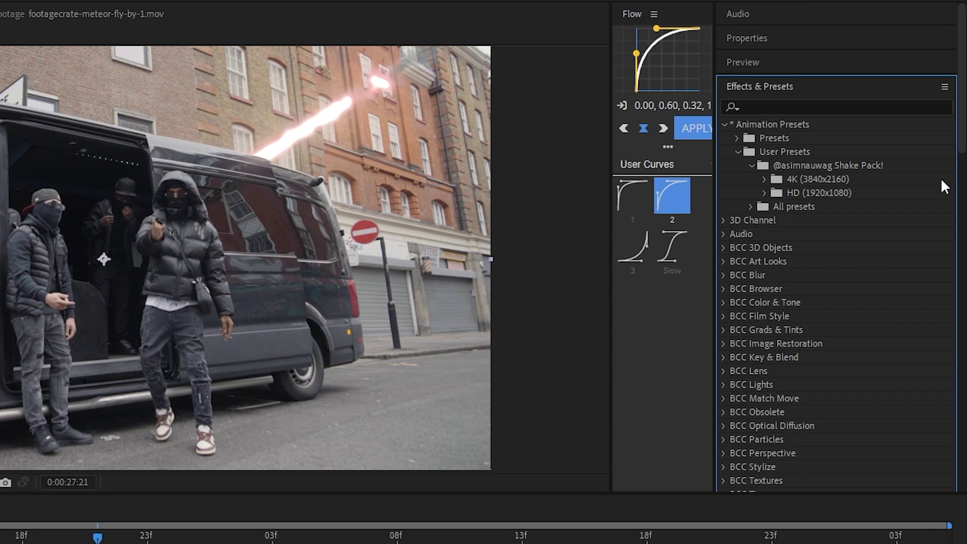
click(764, 192)
click(763, 179)
scroll(760, 179, down, 3)
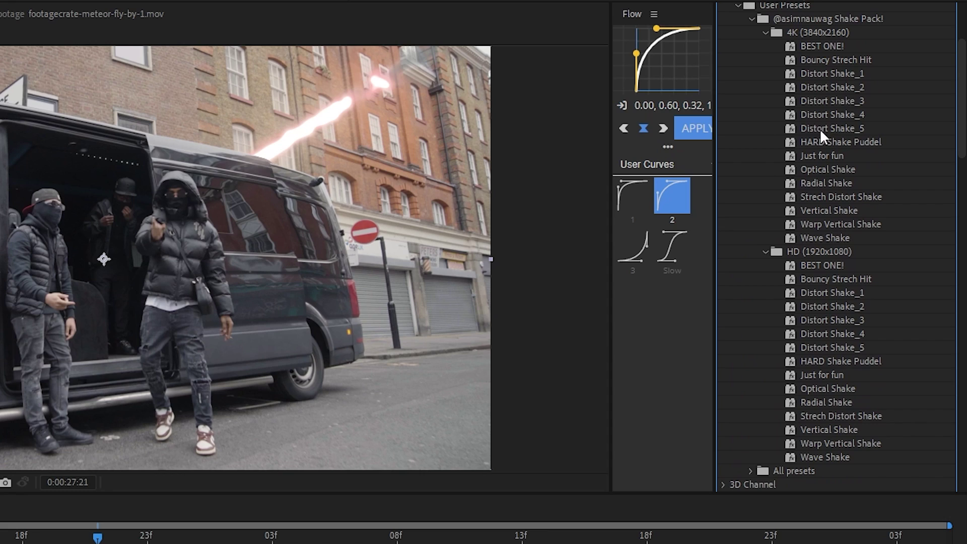
Apply the HD Warp Vertical Shake preset to the adjustment layer at 0:00:27:21
click(819, 46)
click(866, 416)
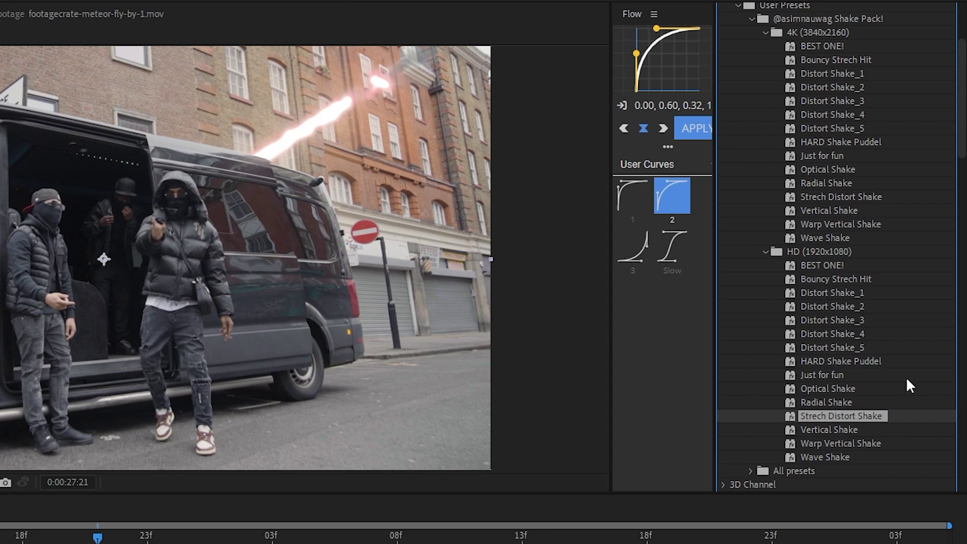
click(804, 247)
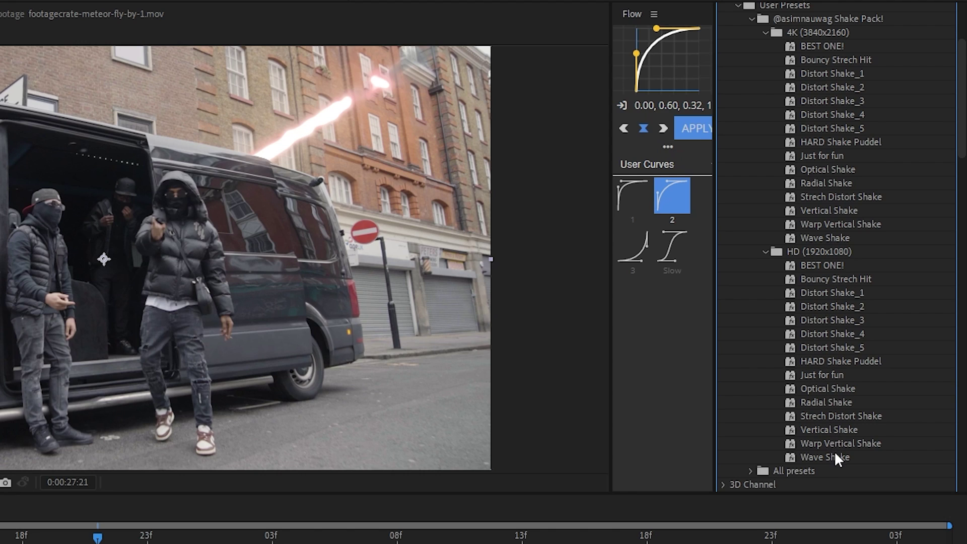
drag(825, 444, 438, 390)
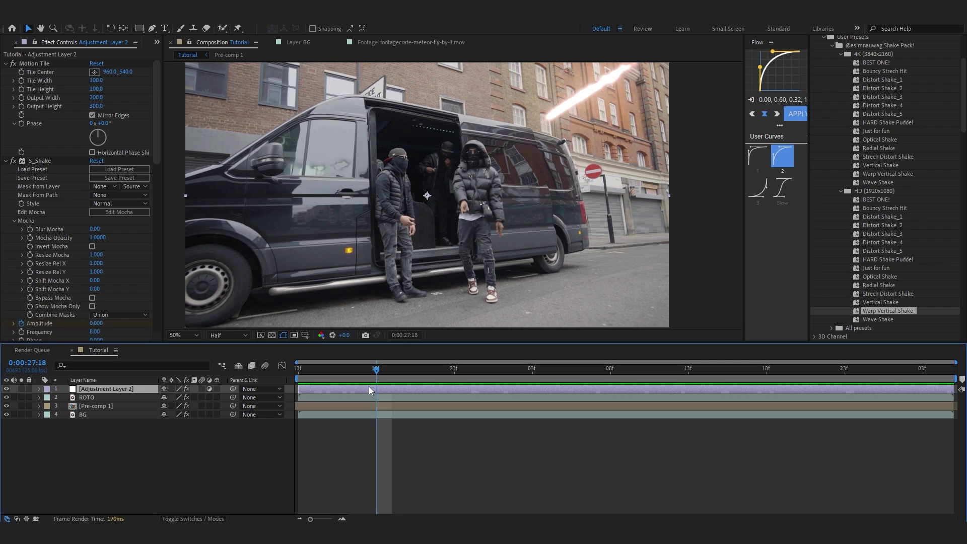
Reveal the adjustment layer's keyframes and preview the shake against the explosion from the start of the composition
key(u)
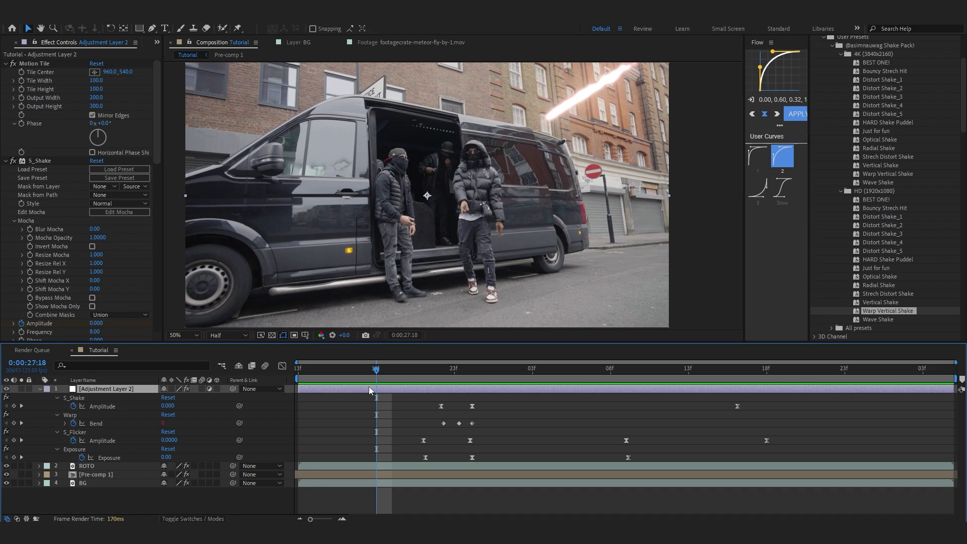
key(Home)
key(space)
click(327, 371)
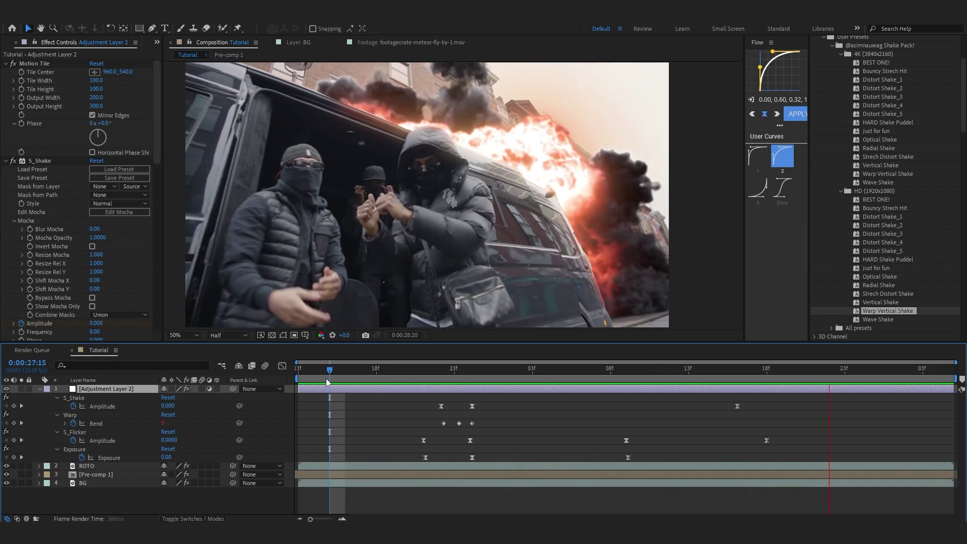
key(space)
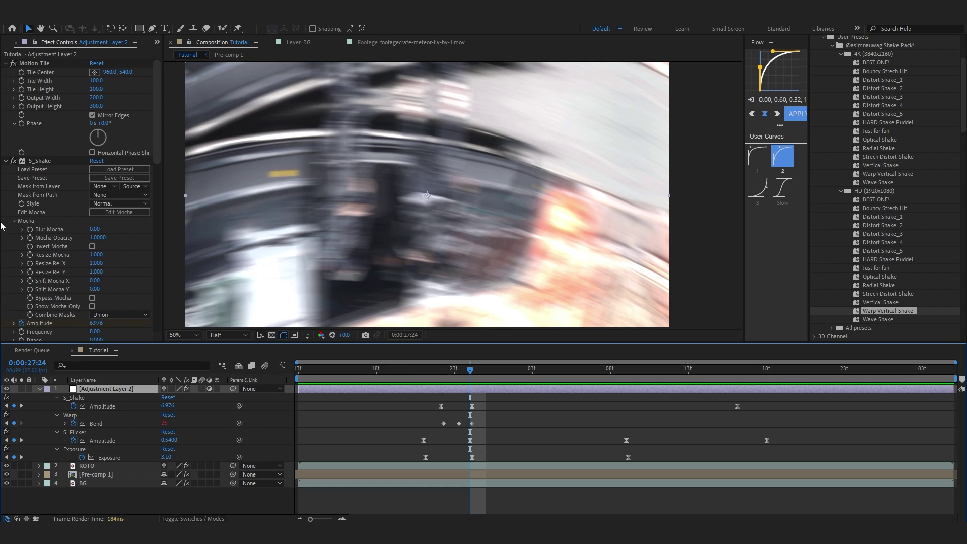
Remove S_Flicker from the adjustment layer and align its middle Exposure keyframe to 0:00:27:24 with a value of 2.29
click(5, 161)
click(5, 170)
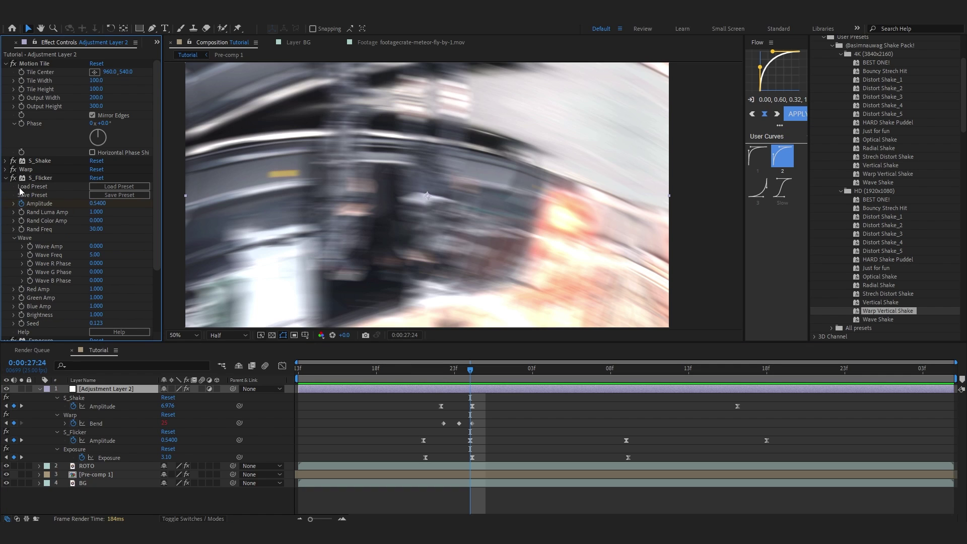
key(Delete)
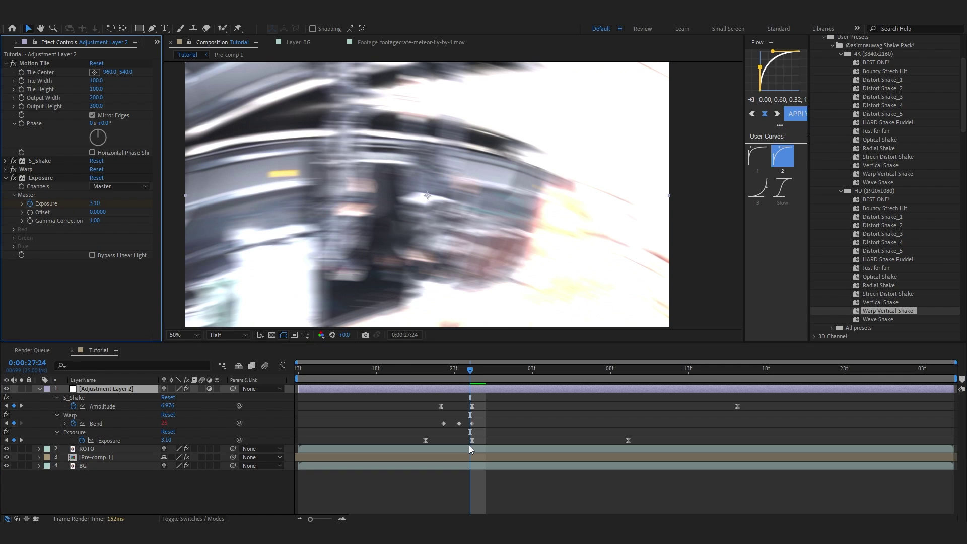
drag(471, 440, 470, 440)
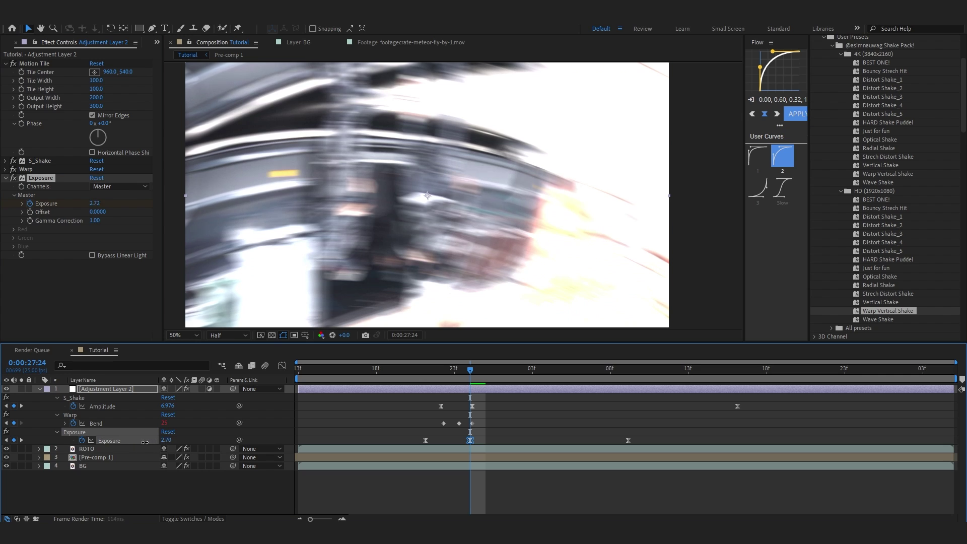
drag(144, 442, 128, 444)
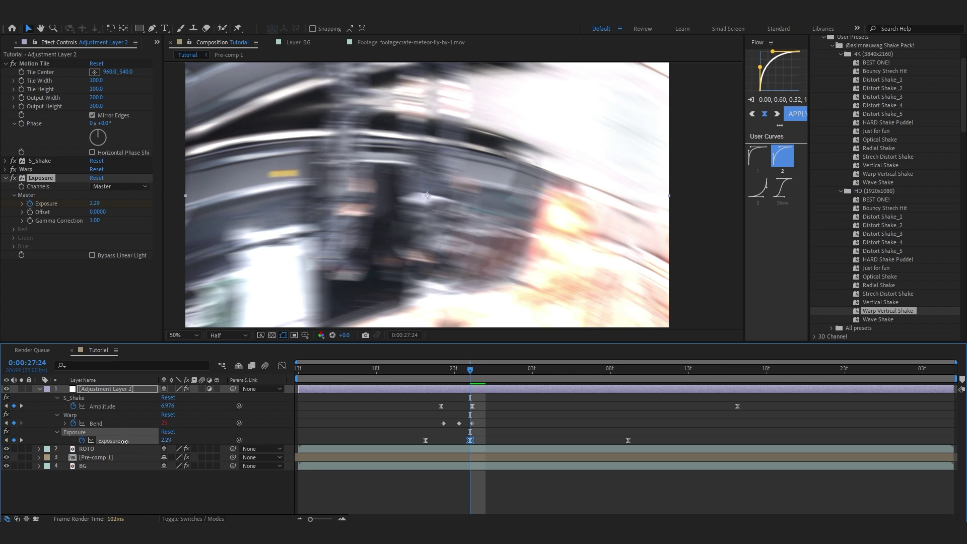
Shorten the shake by moving the last S_Shake Amplitude keyframe to 0:00:28:14, and preview the result
drag(423, 373, 704, 381)
drag(811, 401, 467, 412)
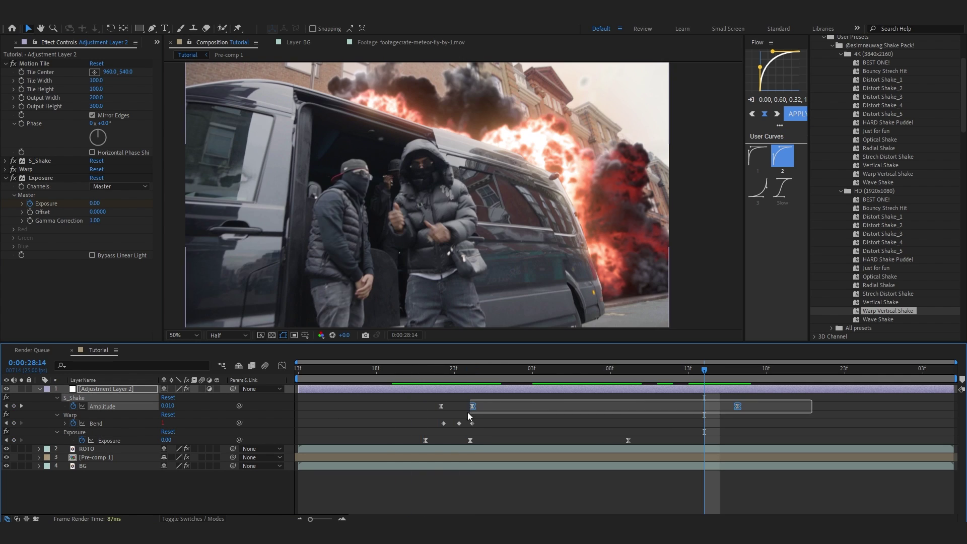
drag(738, 406, 707, 411)
key(space)
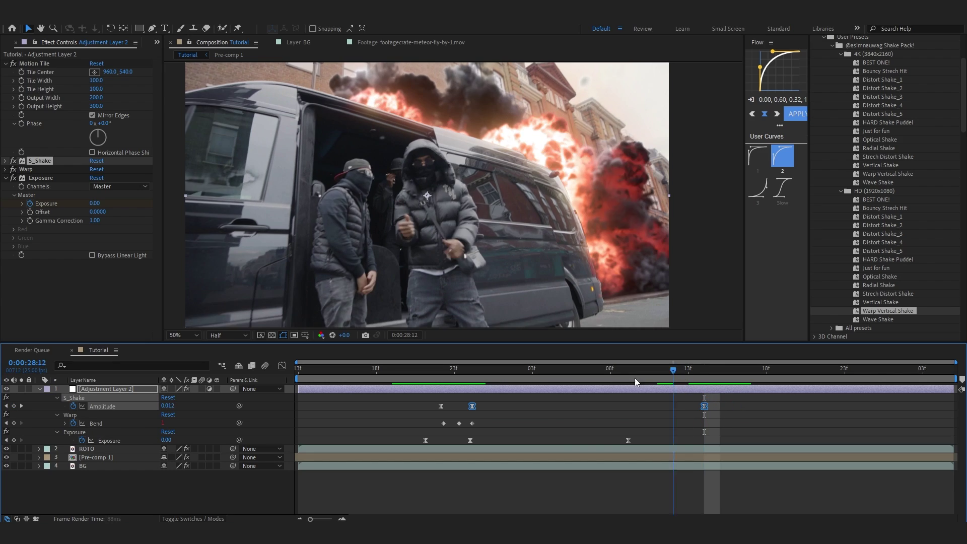
click(254, 490)
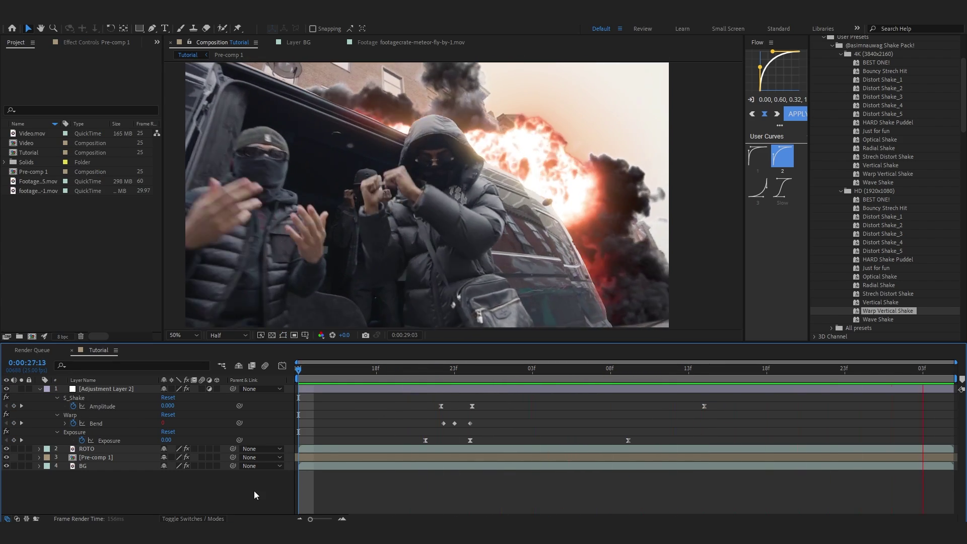